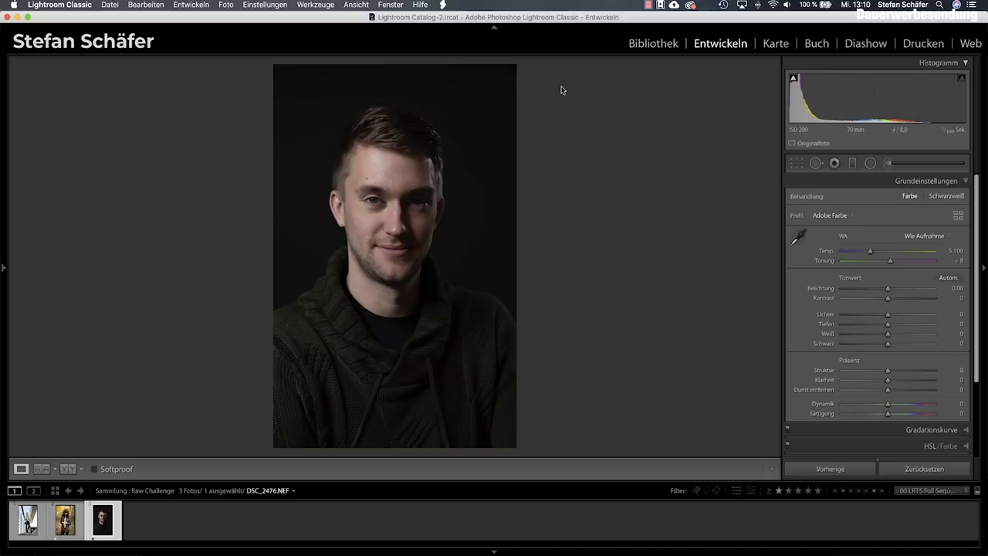
Step: Open DSC_9051.NEF, the woman-on-the-bridge photo, from the filmstrip
click(23, 515)
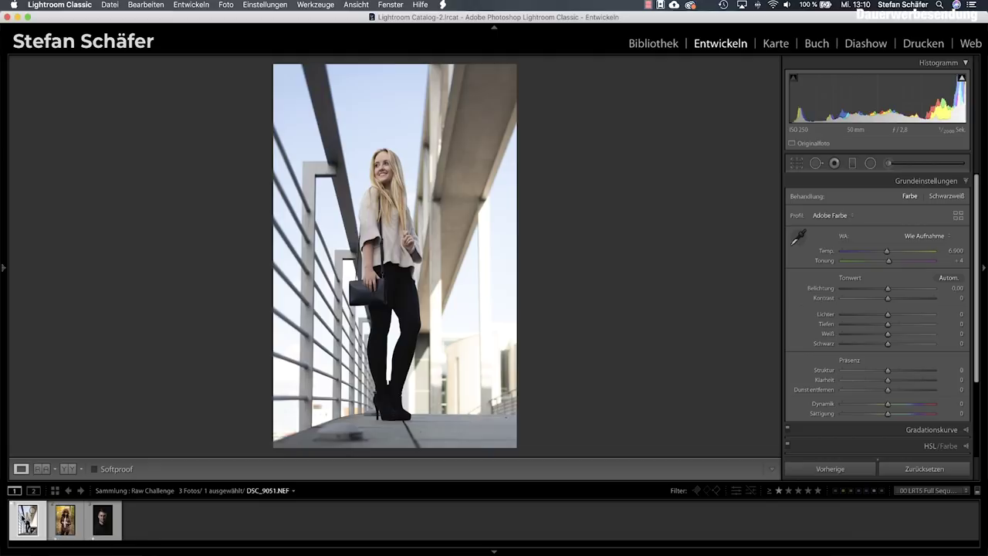
Step: Step past the forest portrait to DSC_2476.NEF, the man's dark studio portrait
key(Right)
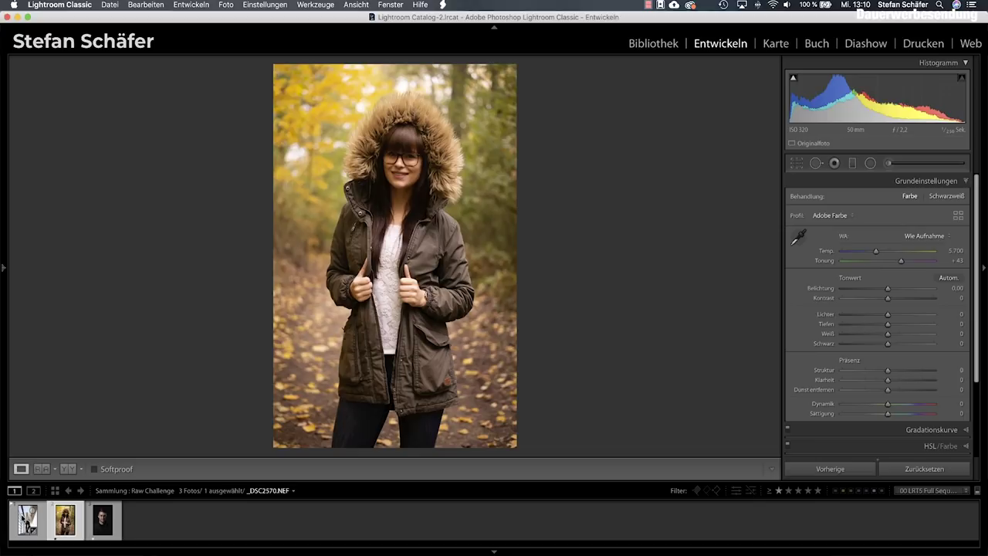
key(Right)
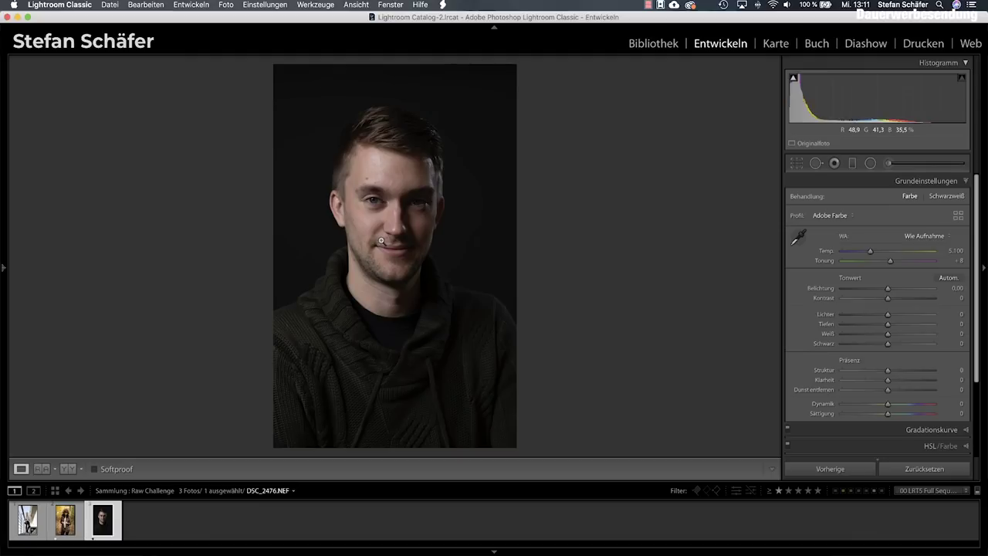
click(394, 204)
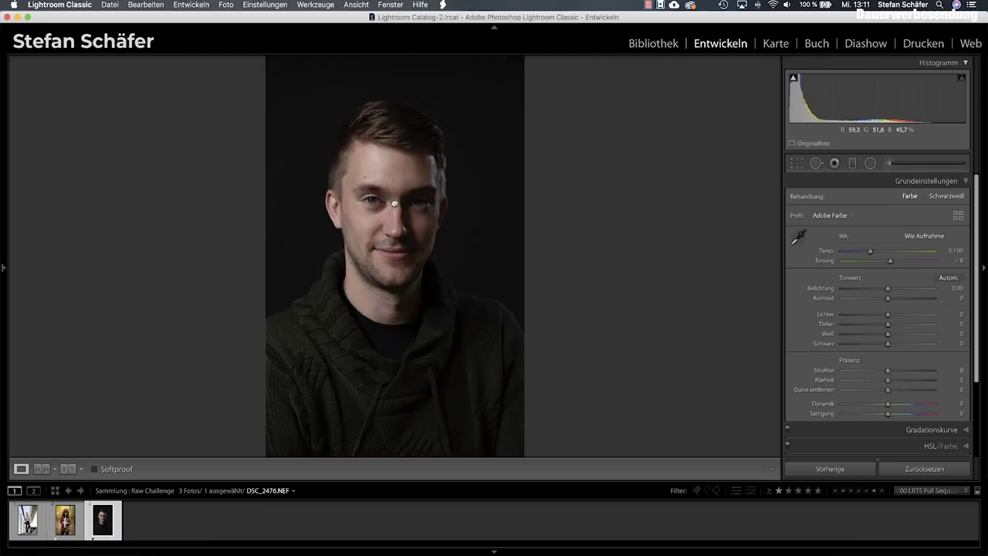
mouse_move(394, 203)
mouse_down()
mouse_move(394, 332)
mouse_move(392, 226)
mouse_up()
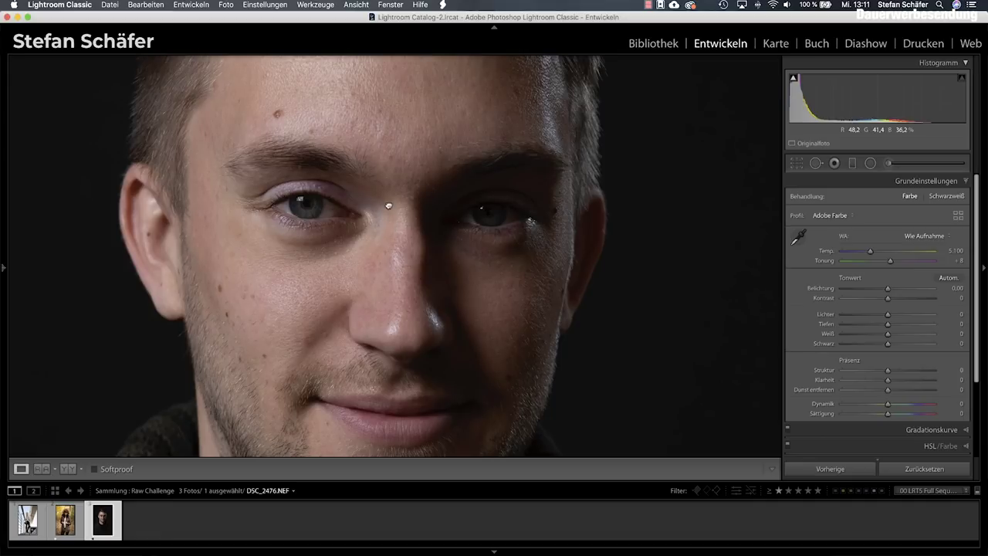
drag(388, 206, 389, 226)
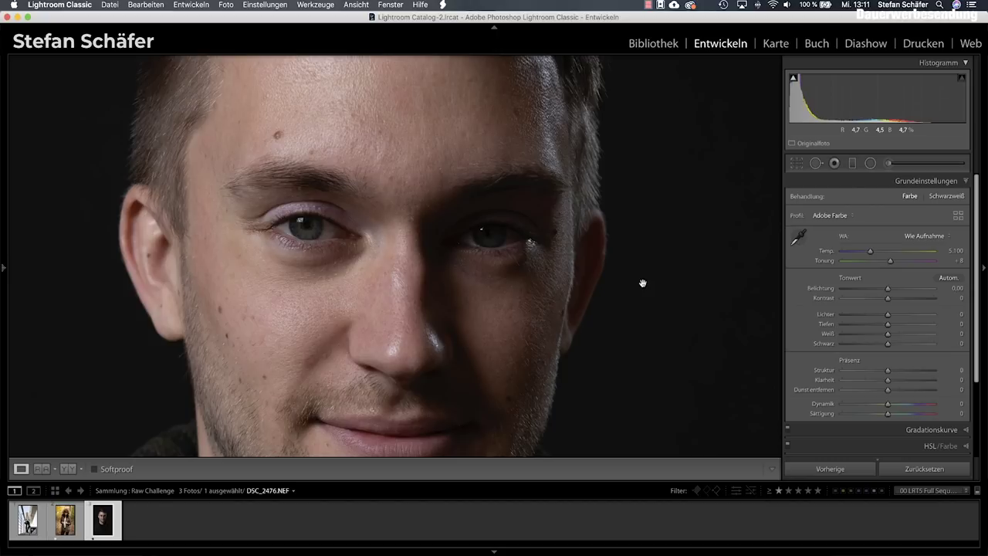
click(425, 257)
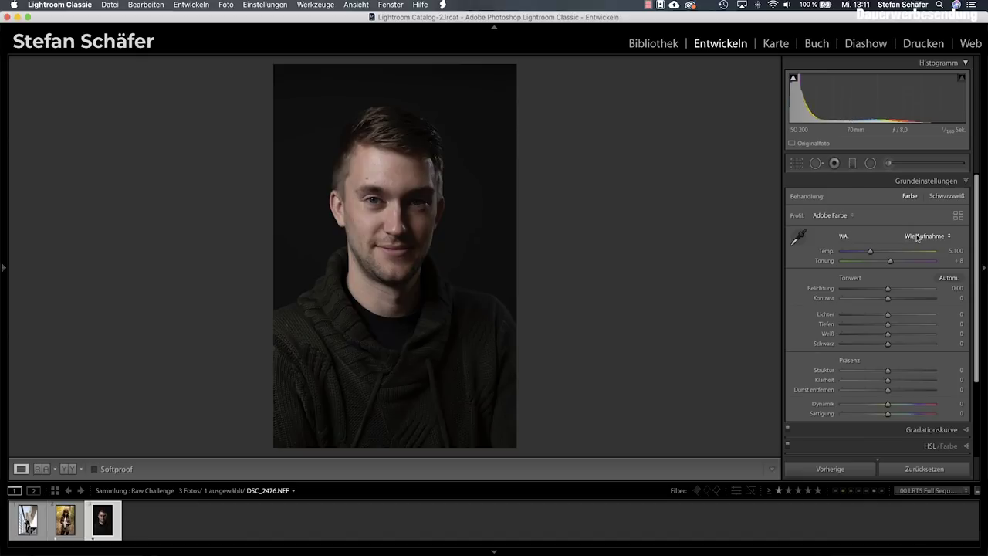
Step: Set DSC_2476's white balance to Auto, check the face, then warm Temp to 4,816
click(911, 237)
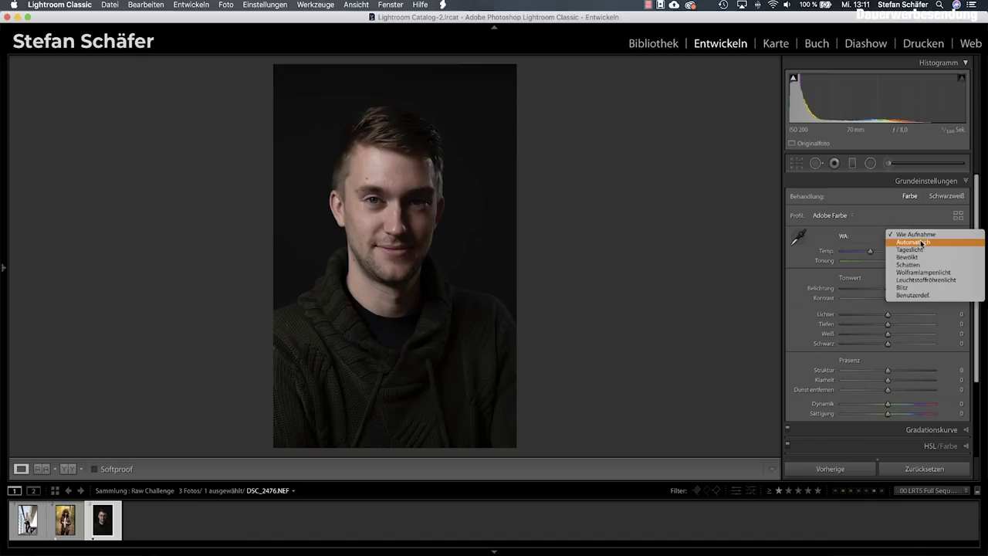
click(921, 243)
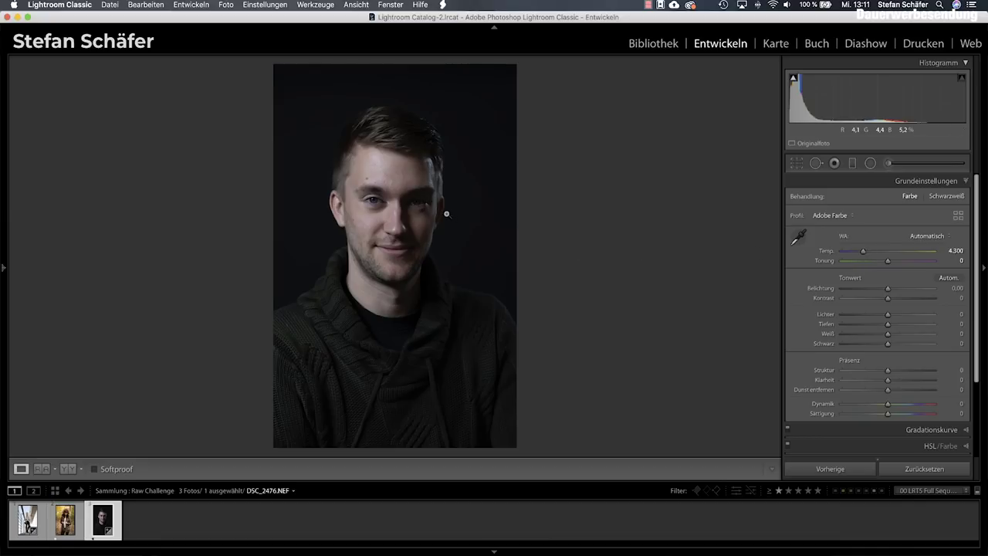
click(378, 202)
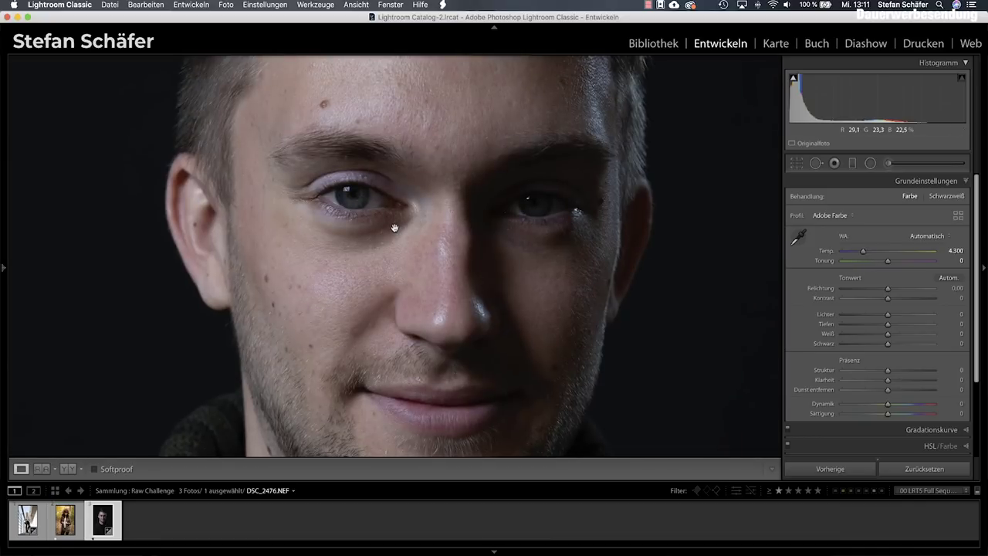
drag(530, 201, 493, 263)
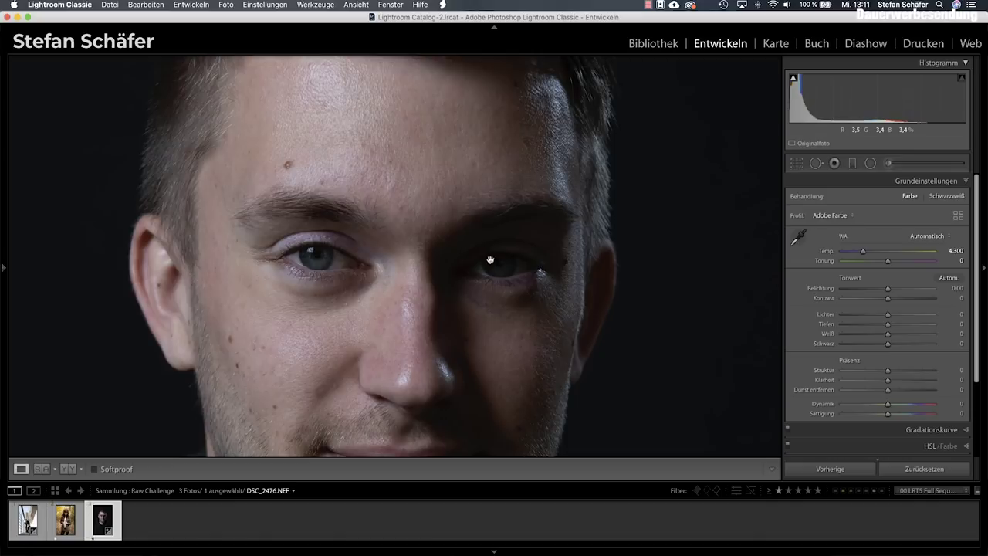
click(461, 252)
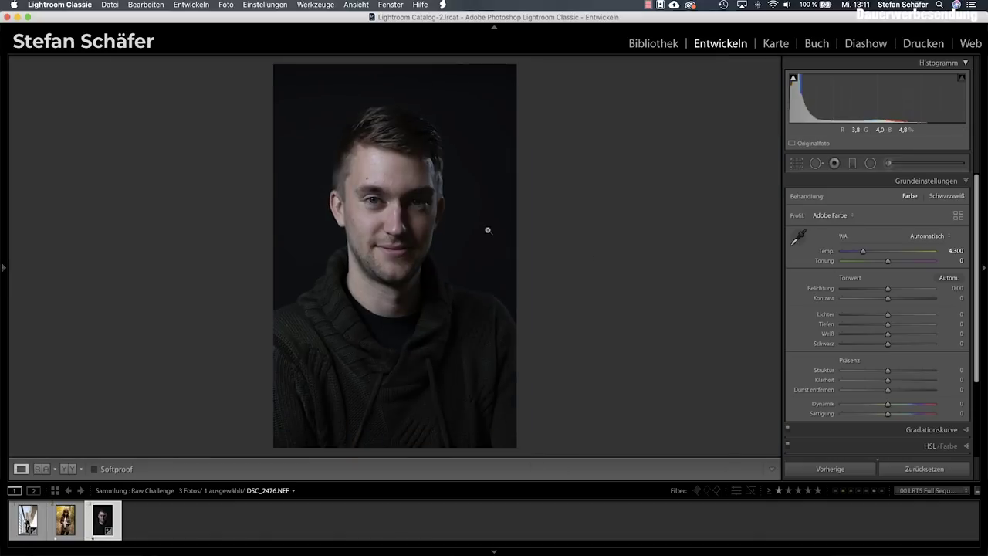
click(395, 197)
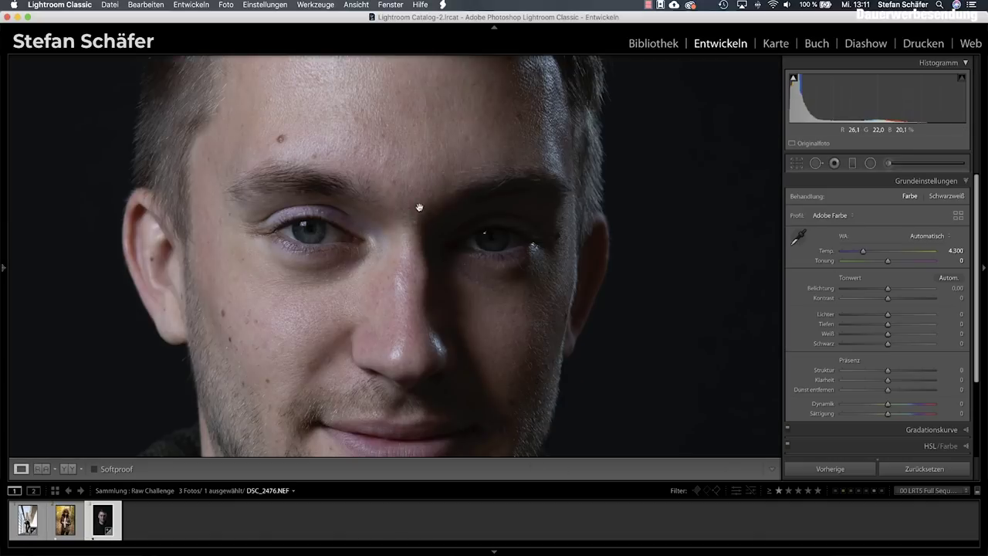
click(420, 206)
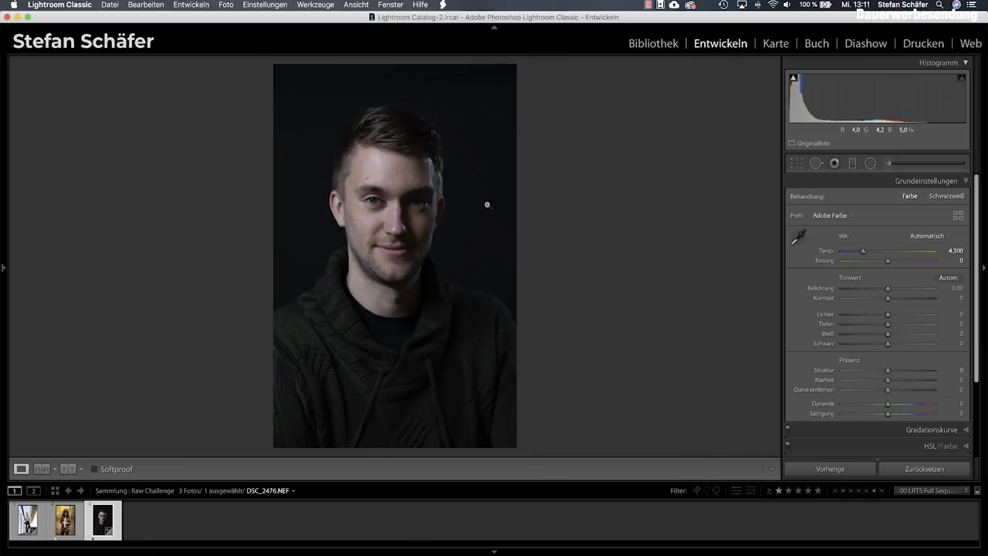
drag(864, 253, 868, 252)
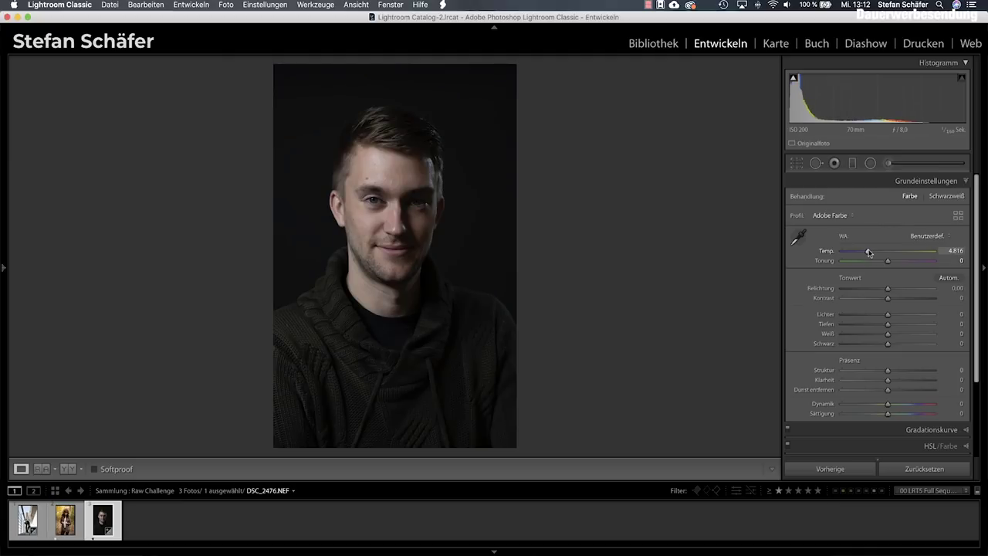
Step: Settle white balance at temperature 5,012 and tint −4, then expand the HSL panel
drag(870, 253, 870, 252)
click(406, 201)
drag(368, 186, 386, 273)
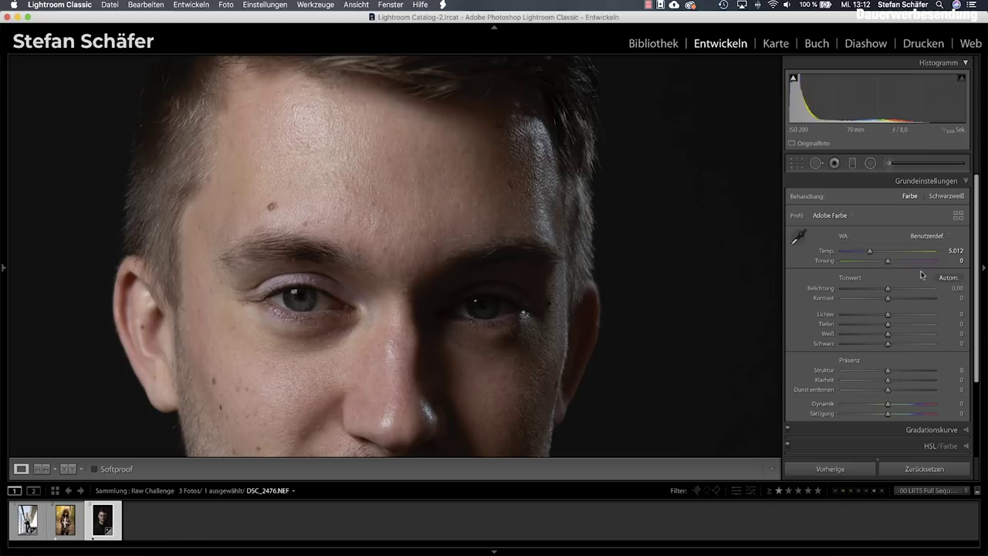
drag(888, 262, 898, 263)
click(379, 248)
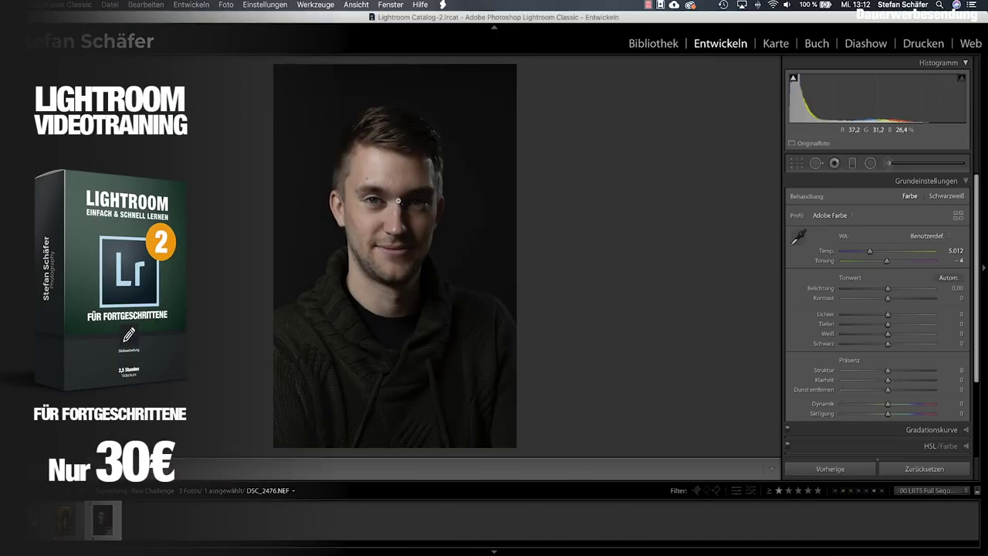
click(930, 445)
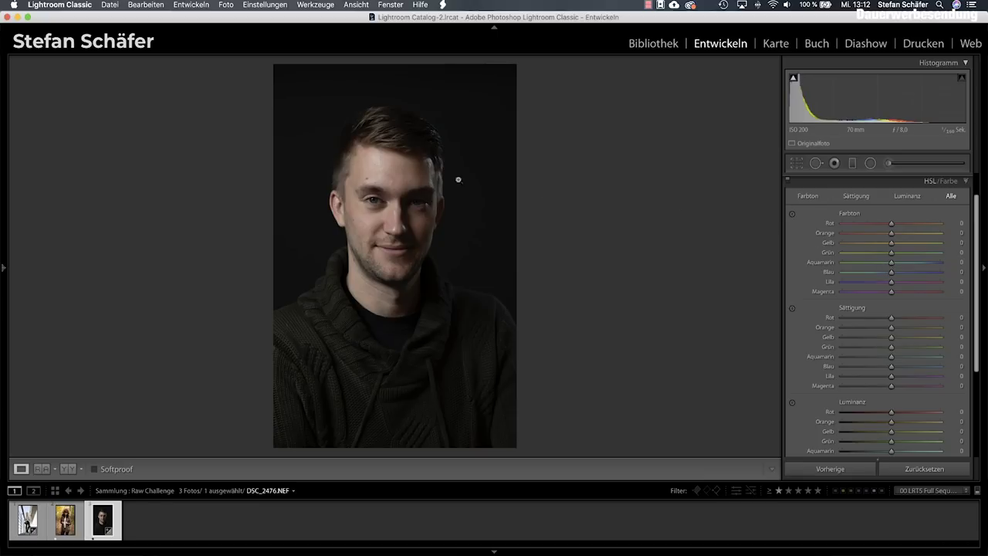
Step: Drag the HSL hue targeted tool on the skin to reach Red −1 and Orange −5
click(395, 173)
drag(392, 240, 391, 217)
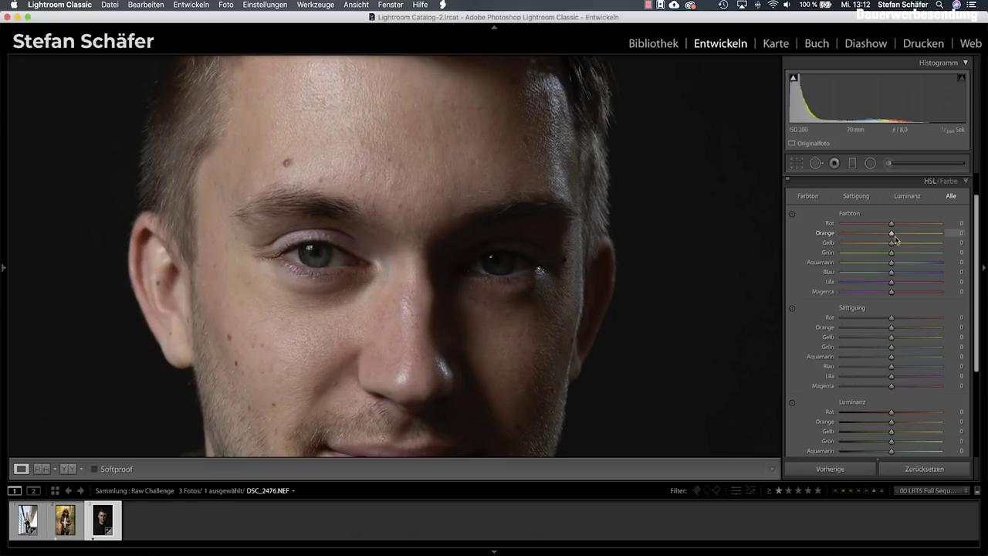
click(792, 214)
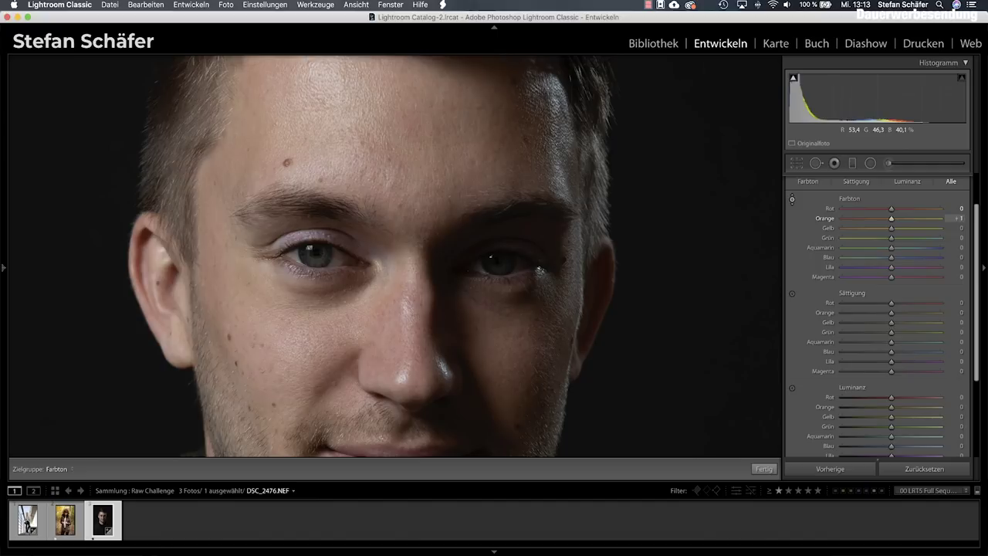
mouse_move(347, 325)
mouse_down()
mouse_move(348, 293)
mouse_move(347, 370)
mouse_up()
mouse_move(348, 370)
mouse_down()
mouse_move(348, 417)
mouse_move(347, 388)
mouse_up()
mouse_move(347, 301)
mouse_down()
mouse_move(347, 231)
mouse_move(347, 309)
mouse_up()
mouse_move(371, 324)
mouse_down()
mouse_move(370, 308)
mouse_move(370, 355)
mouse_up()
click(792, 294)
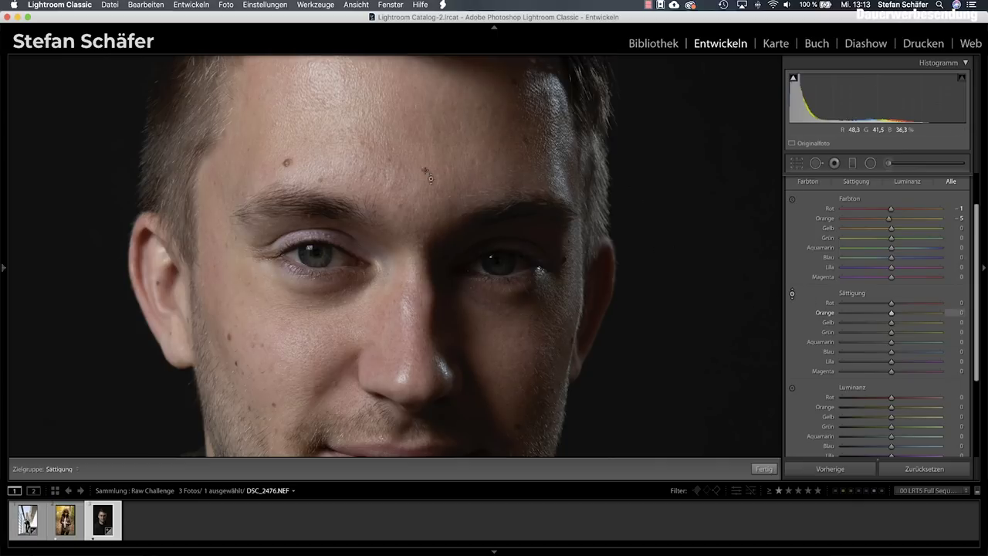
Step: Set skin saturation Red −7, Orange +4 and luminance Red −1, Orange −5 on the forehead
mouse_move(425, 175)
mouse_down()
mouse_move(425, 136)
mouse_move(425, 255)
mouse_move(424, 179)
mouse_up()
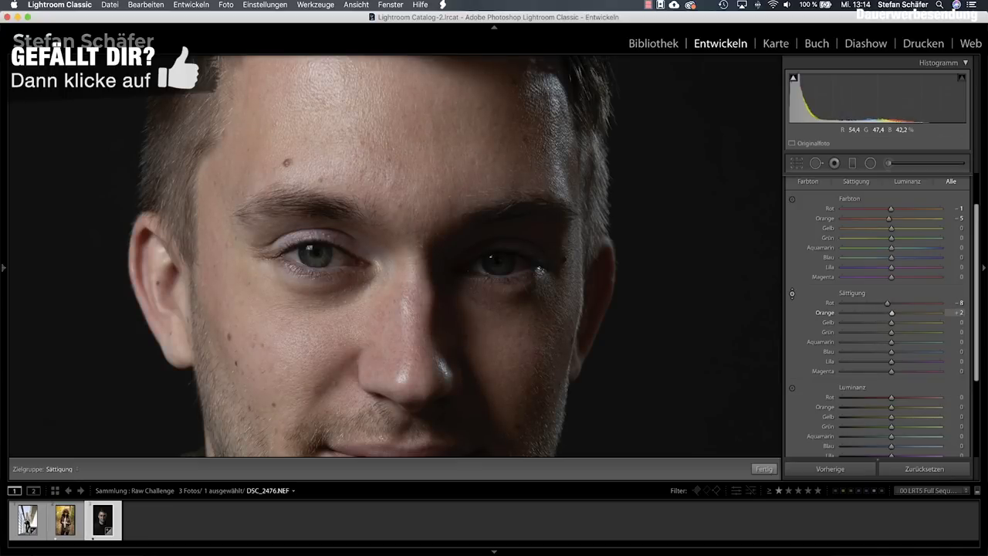
drag(425, 179, 425, 176)
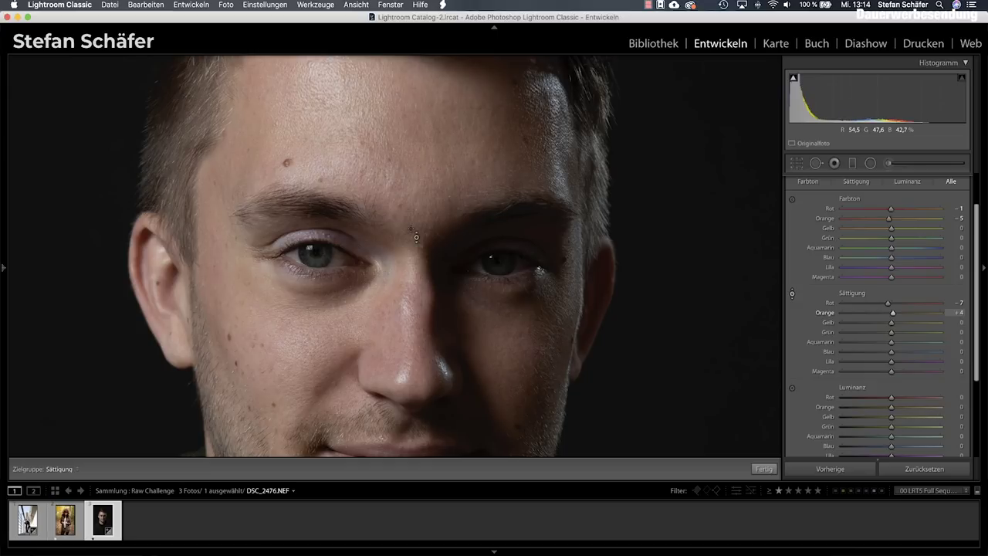
click(792, 388)
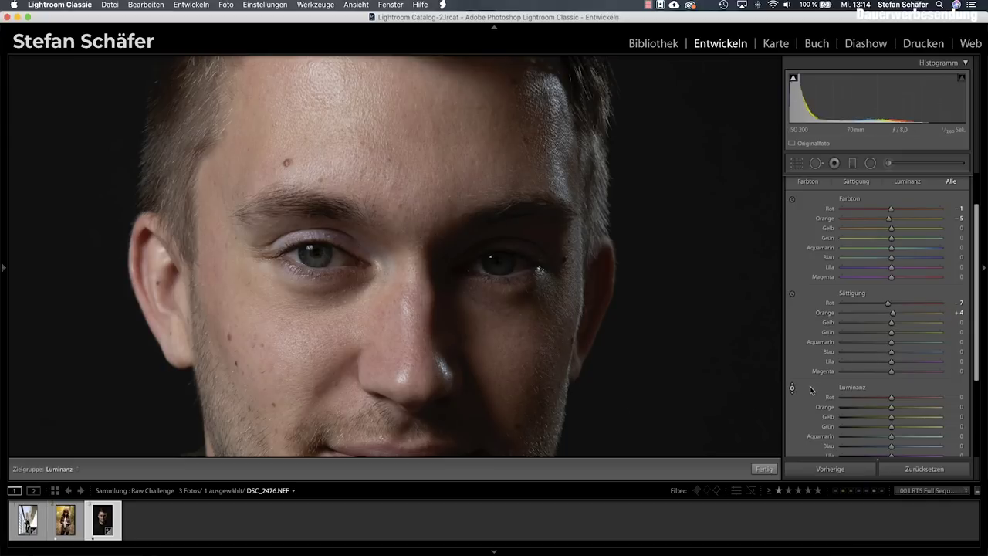
mouse_move(407, 162)
mouse_down()
mouse_move(407, 208)
mouse_move(407, 141)
mouse_move(407, 166)
mouse_up()
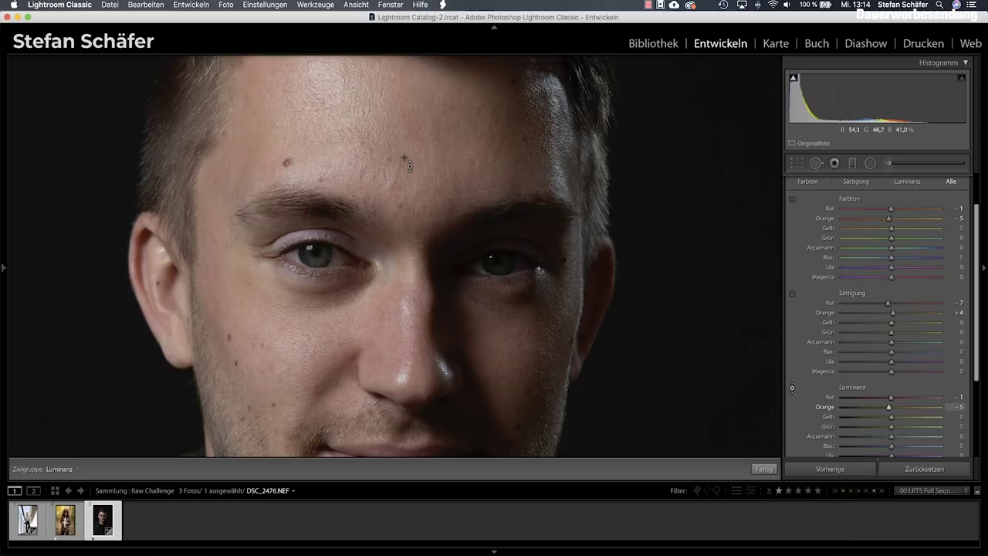
click(753, 469)
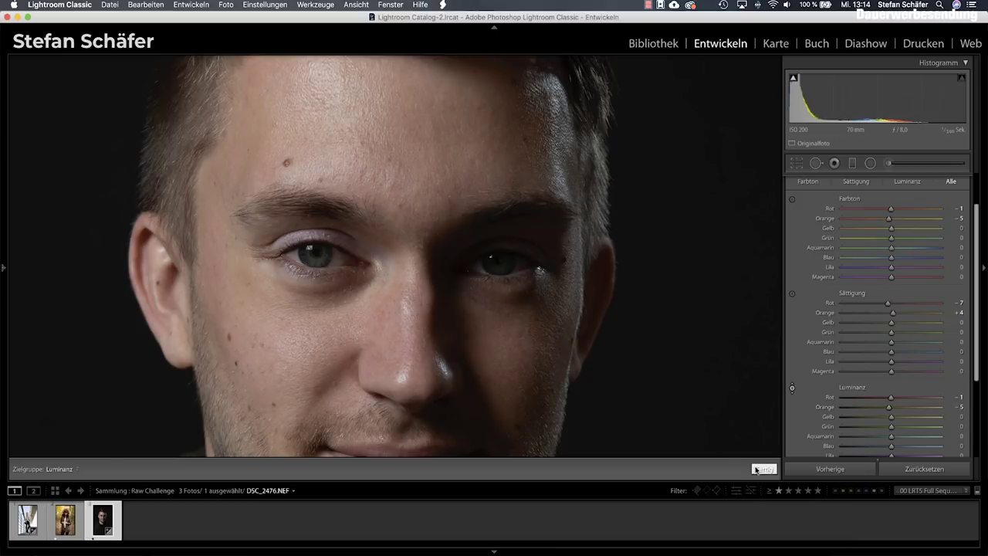
click(511, 351)
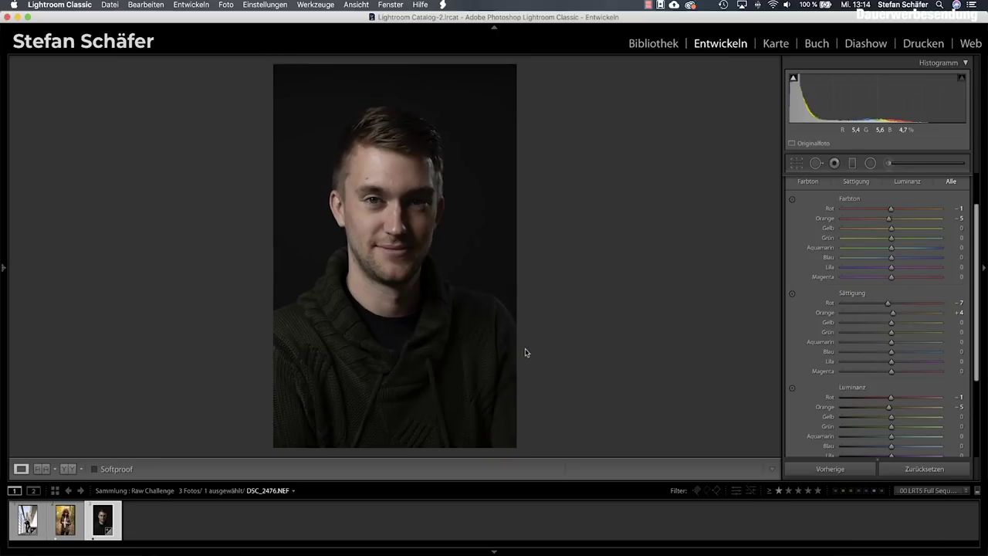
Step: Set exposure +0.20, shadows +22 and highlights −12, then check the face at 1:1
scroll(877, 201, up, 3)
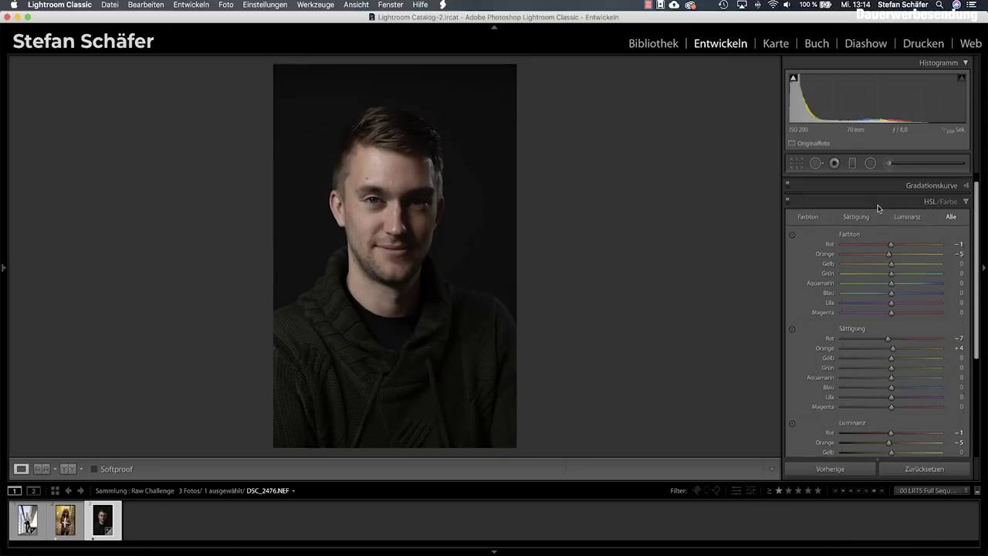
click(903, 180)
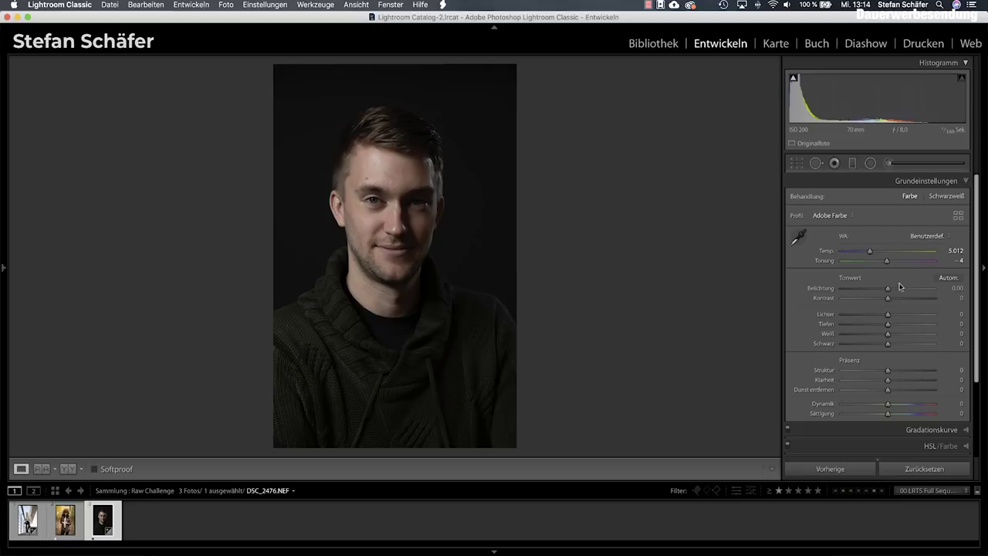
drag(887, 325, 898, 322)
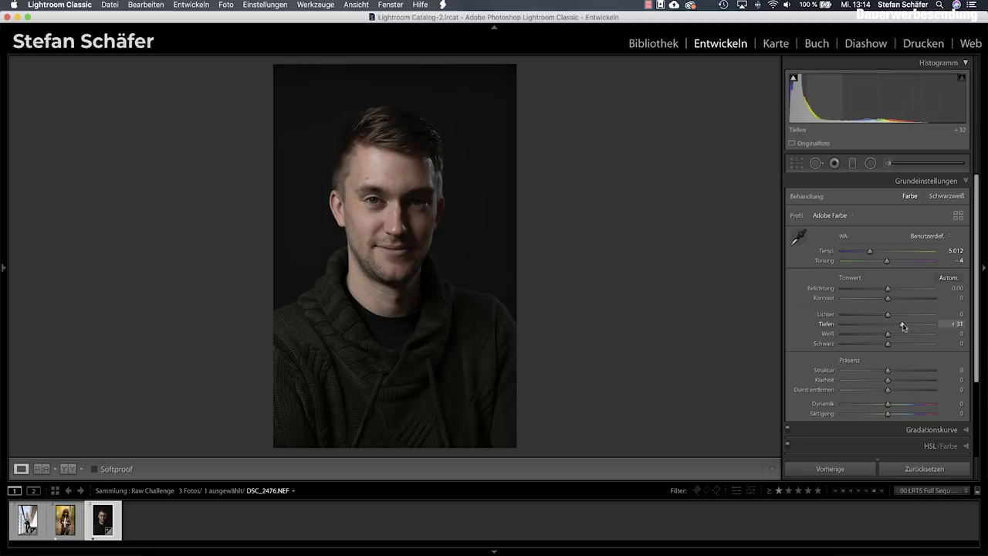
drag(887, 288, 890, 289)
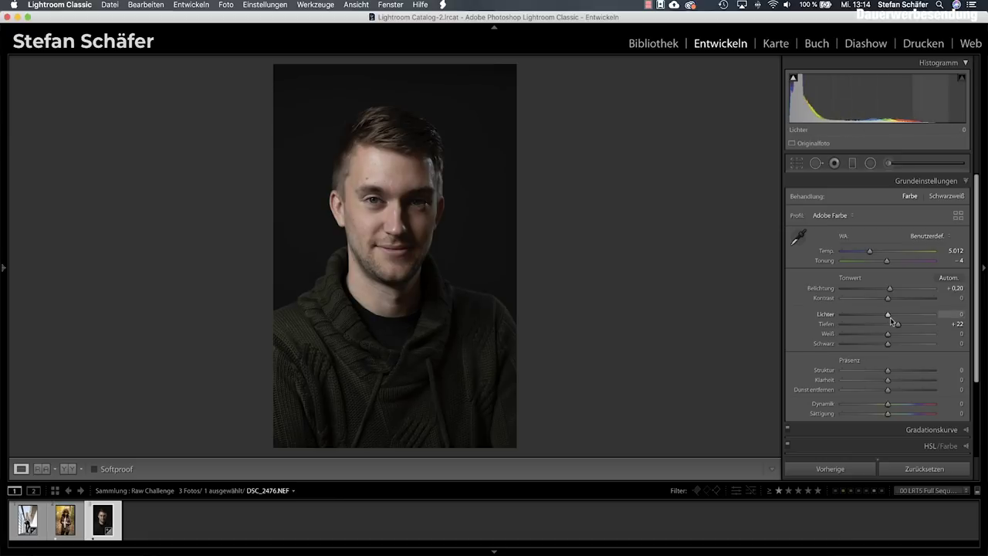
drag(889, 316, 883, 318)
click(403, 204)
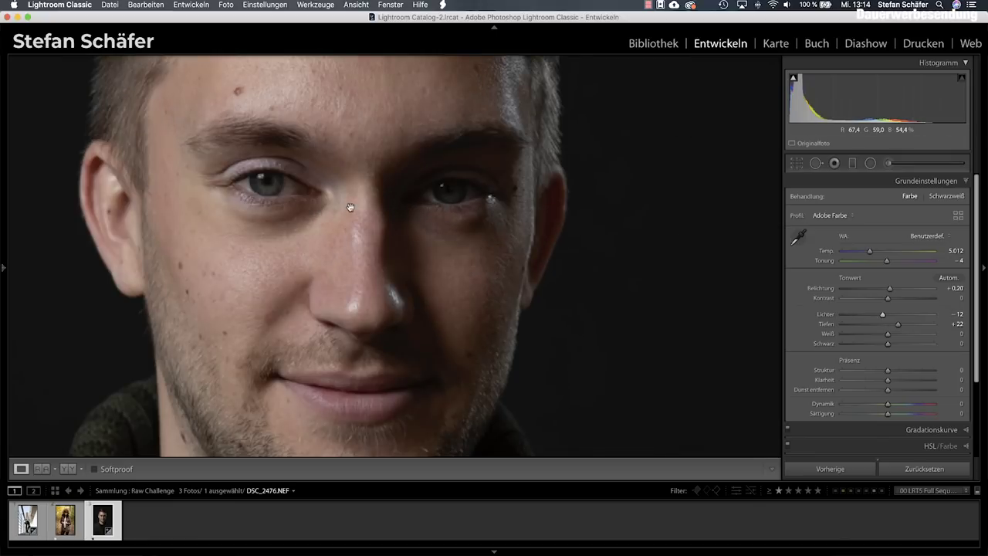
drag(350, 207, 418, 245)
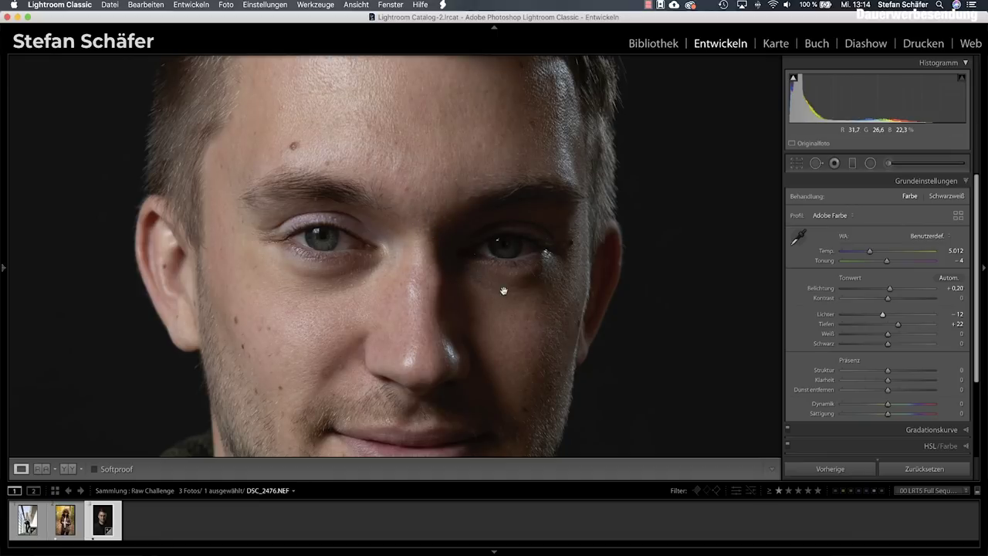
click(432, 149)
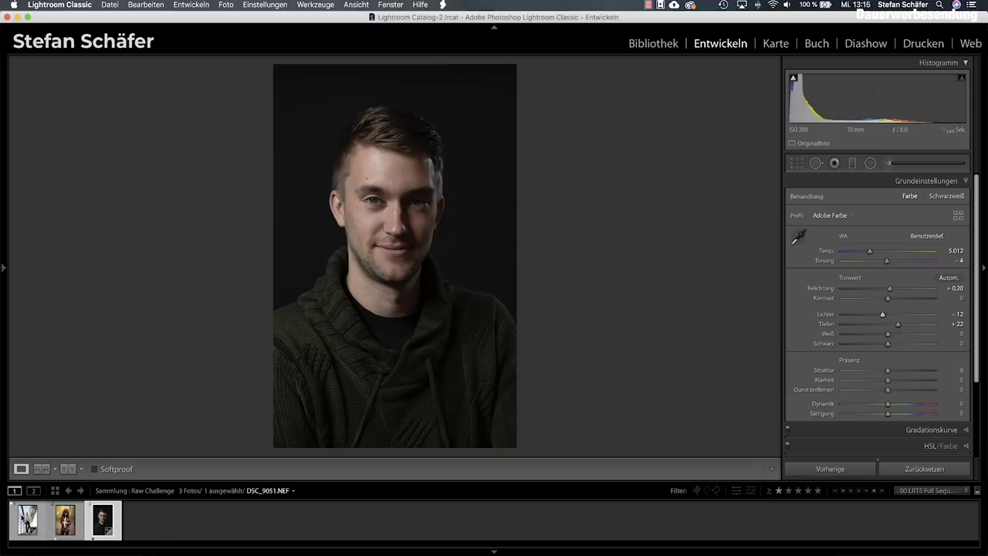
Step: Switch between filmstrip thumbnails, ending on DSC_9051.NEF, the bridge photo
click(28, 519)
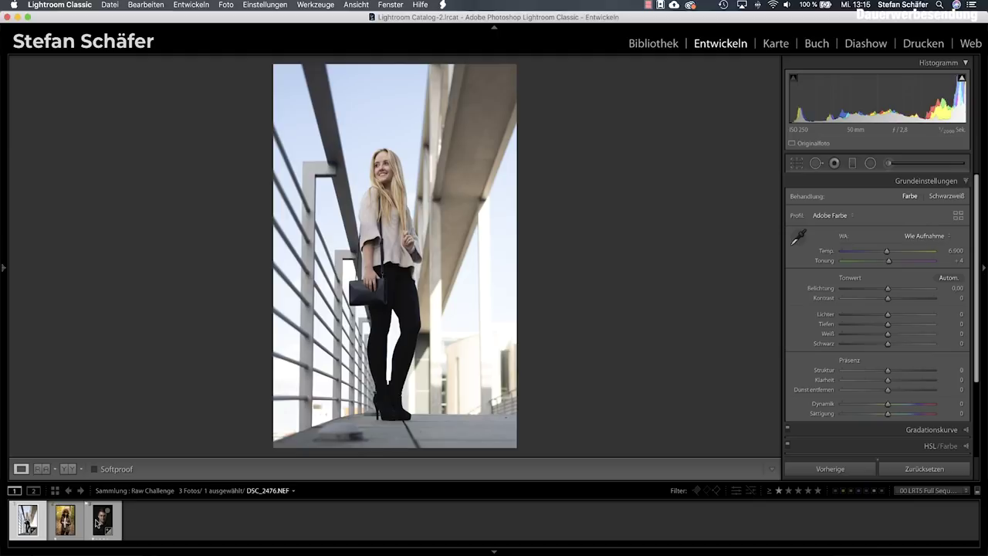
click(96, 525)
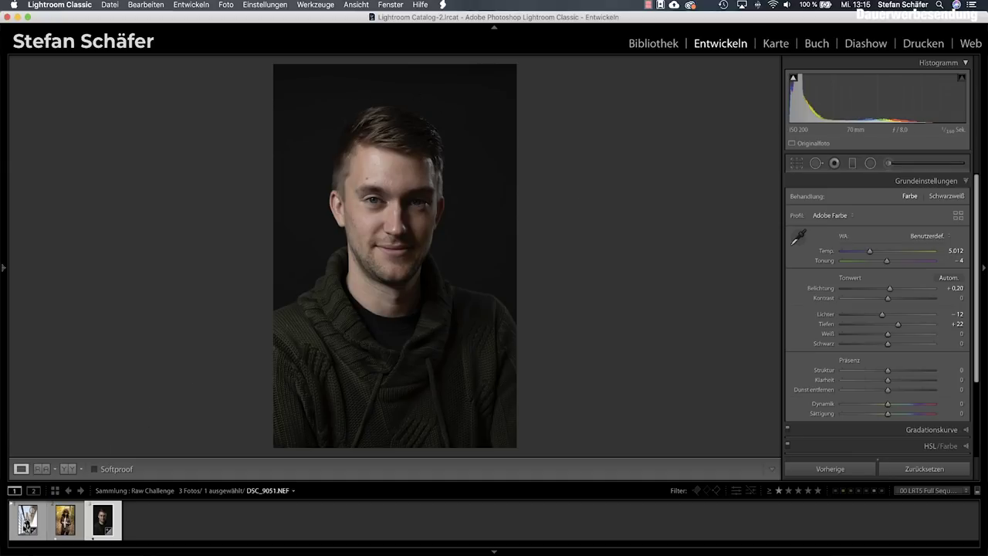
click(25, 525)
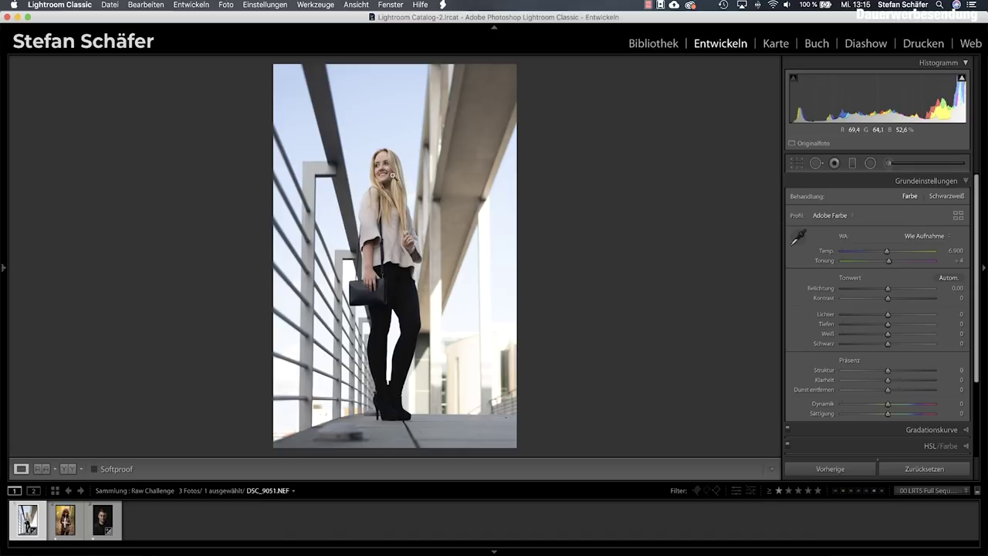
Step: Start from Auto white balance, then set temperature 7,534 and tint +9
click(391, 174)
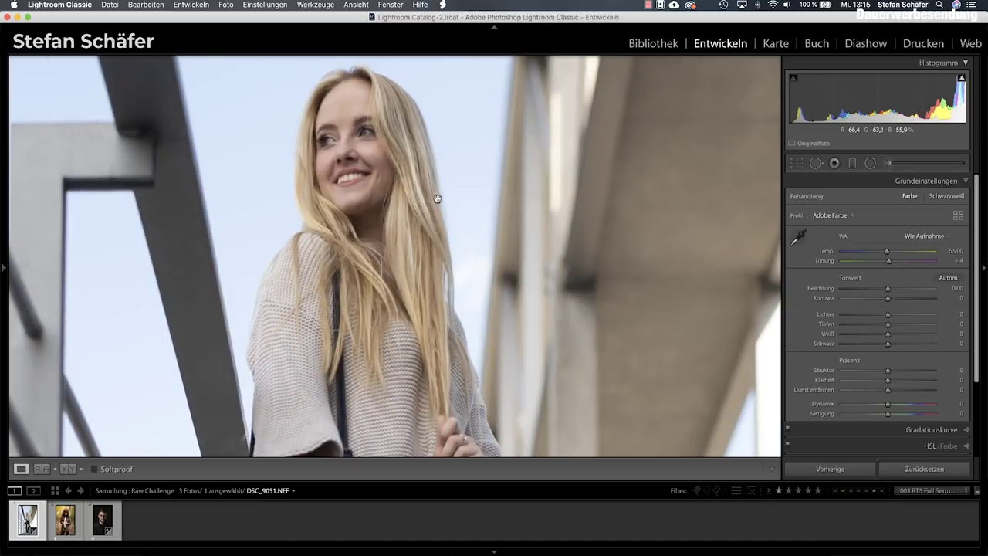
click(916, 237)
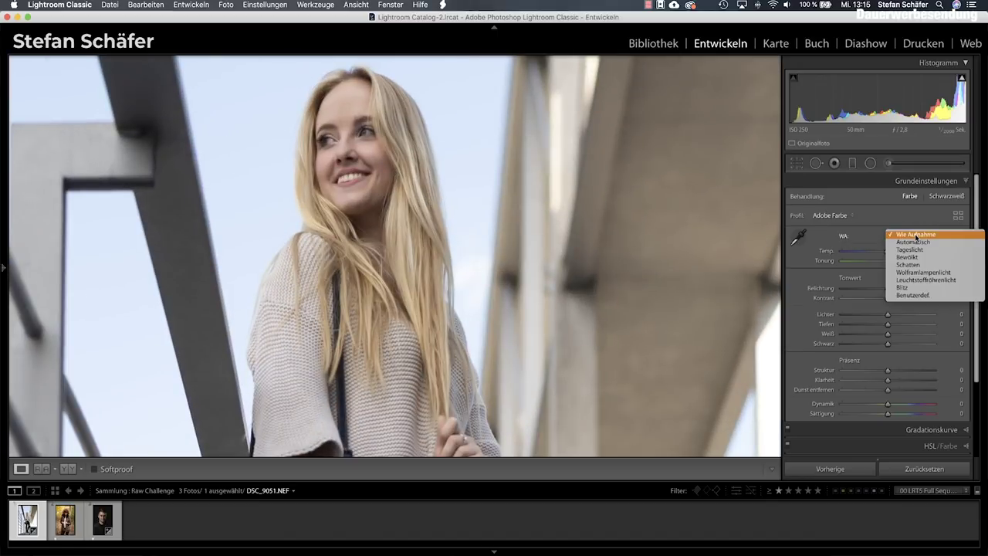
click(916, 243)
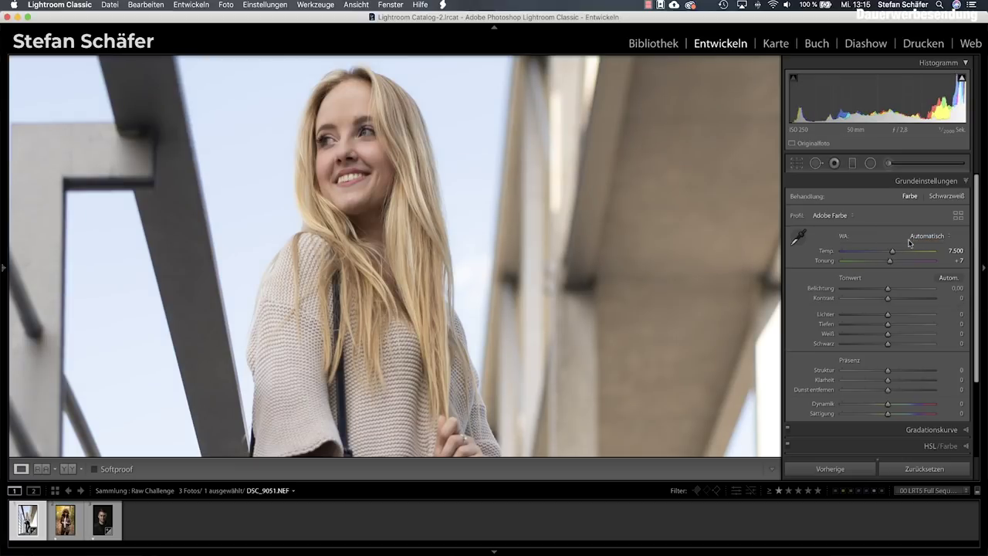
click(413, 200)
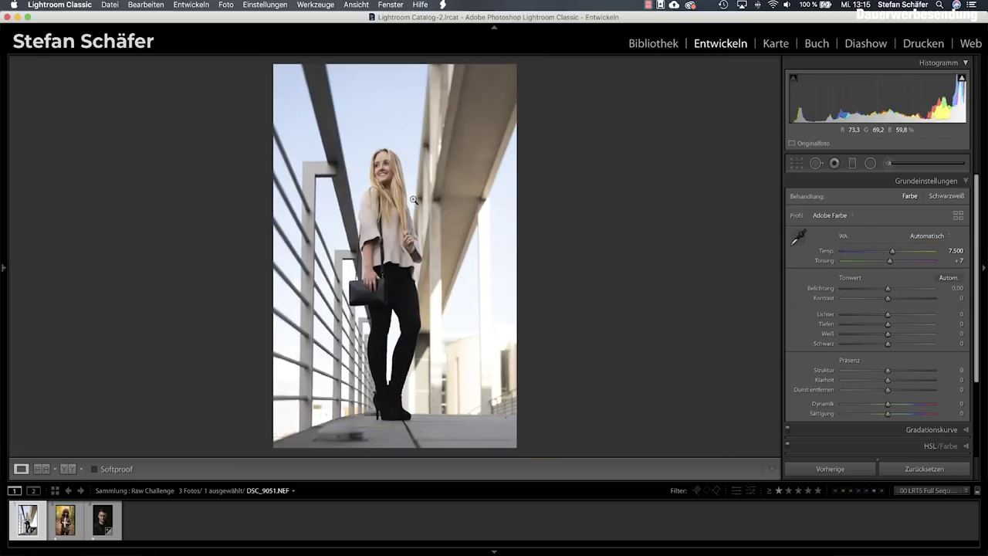
click(384, 166)
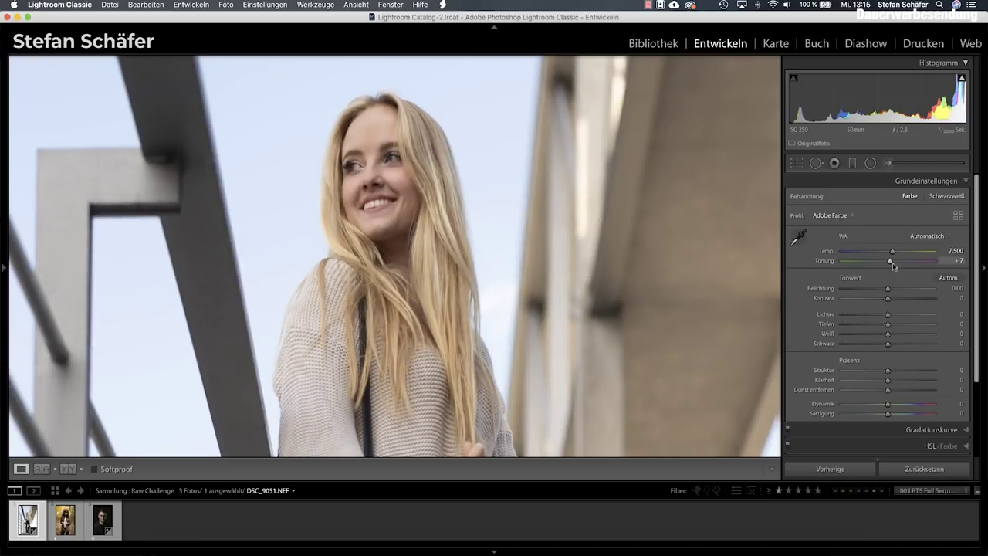
drag(892, 254, 893, 254)
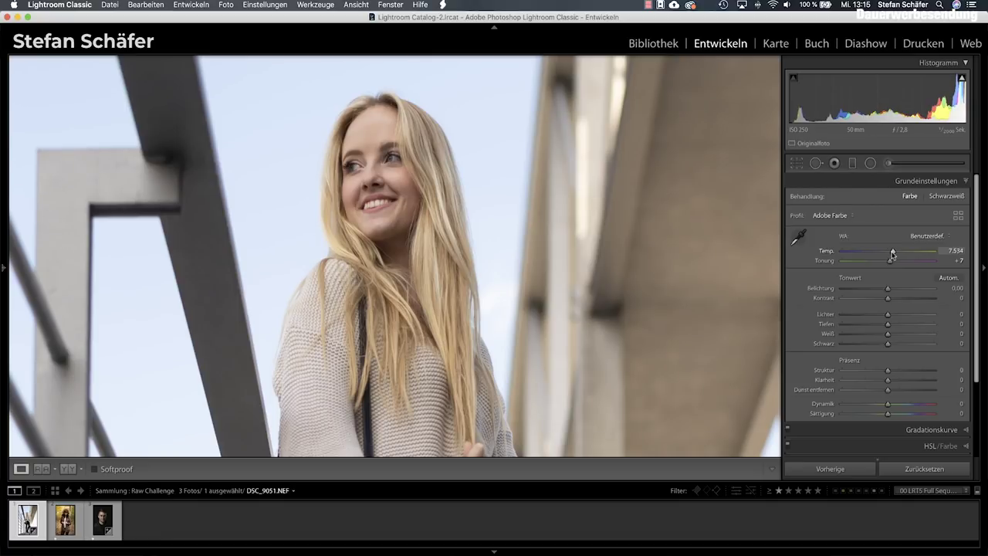
drag(891, 262, 892, 262)
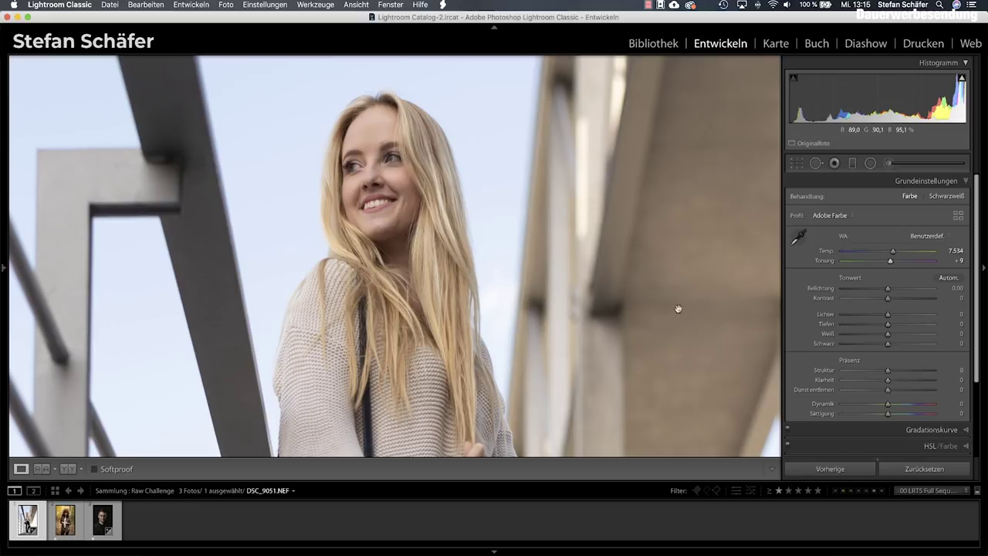
scroll(865, 333, down, 3)
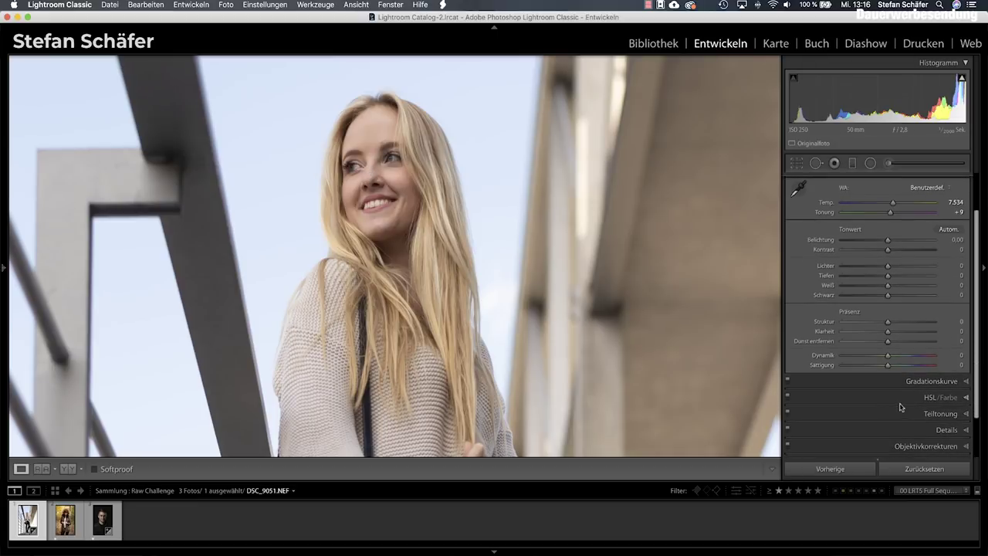
Step: With the HSL targeted tool on the face, set Orange hue −4, saturation +7, luminance −10
click(905, 399)
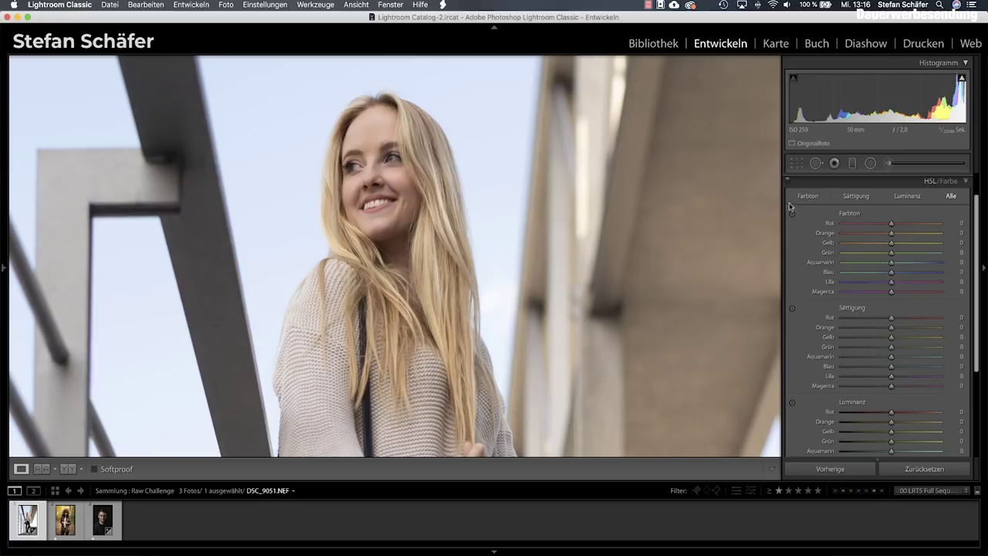
click(792, 214)
mouse_move(371, 132)
mouse_down()
mouse_move(371, 100)
mouse_move(372, 114)
mouse_up()
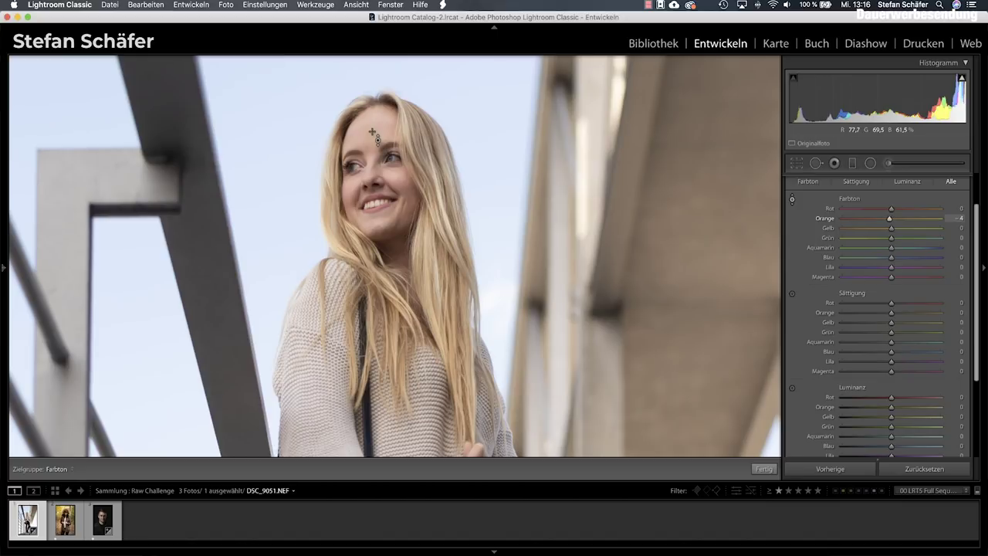
click(791, 293)
mouse_move(374, 141)
mouse_down()
mouse_move(374, 153)
mouse_move(373, 144)
mouse_up()
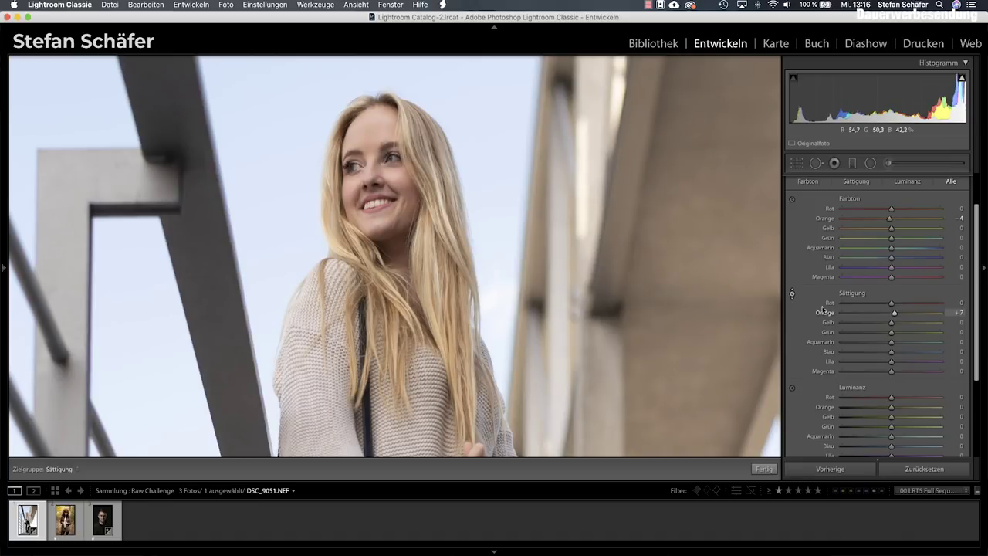
click(792, 388)
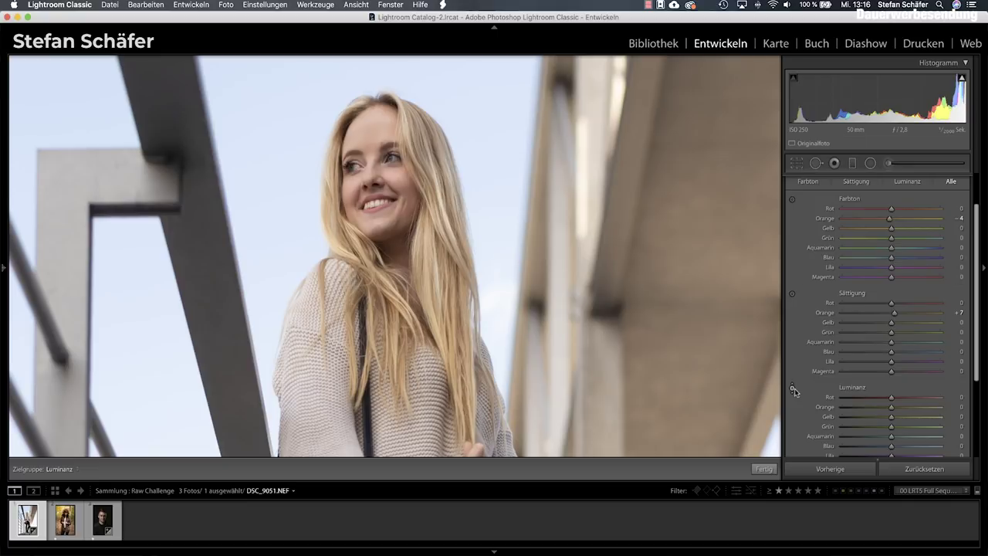
drag(373, 140, 373, 165)
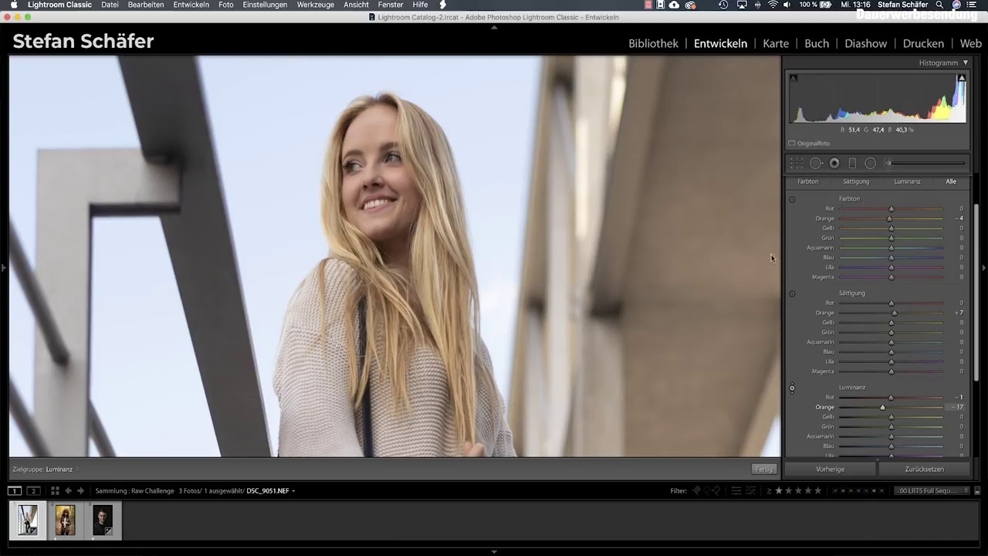
drag(387, 144, 373, 145)
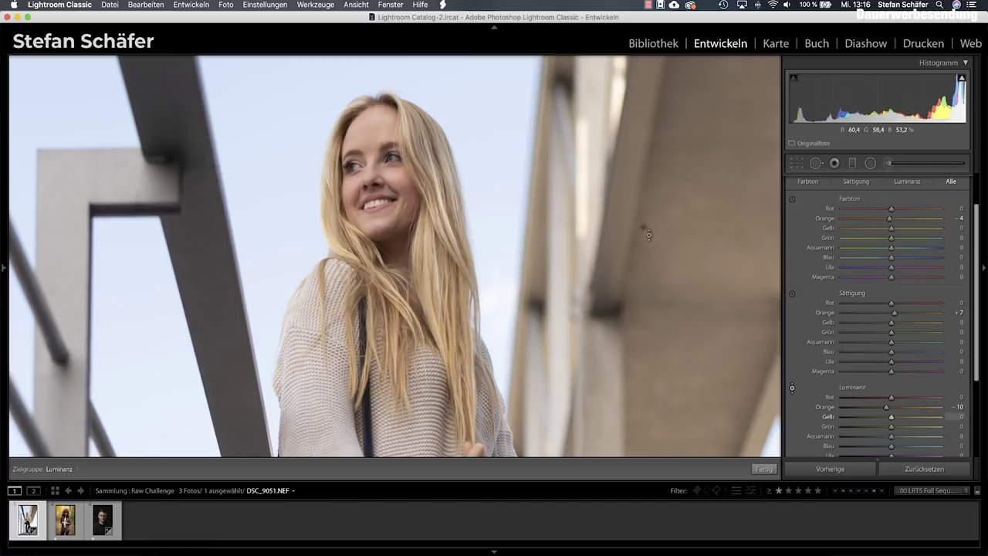
click(763, 469)
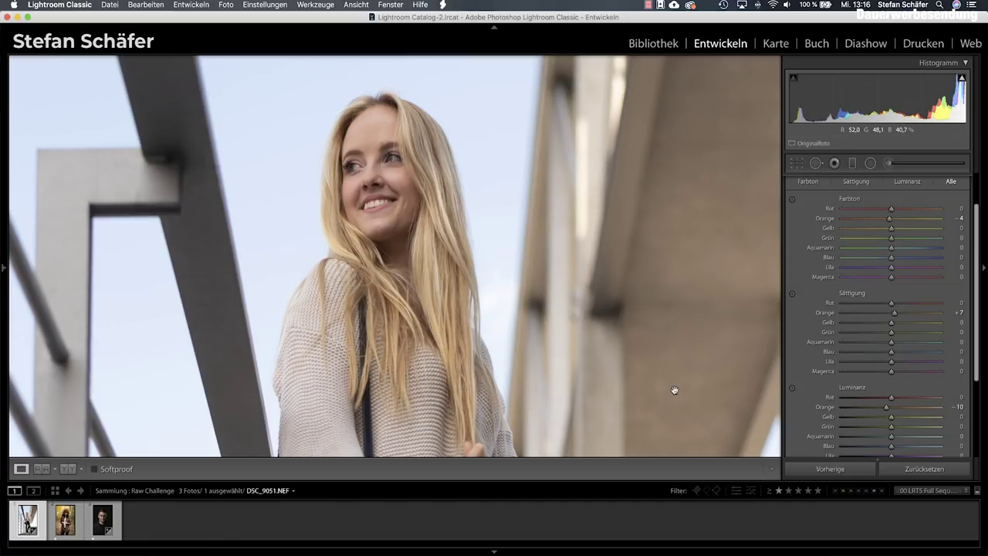
key(backslash)
key(backslash)
key(backslash)
key(backslash)
key(backslash)
key(backslash)
click(438, 243)
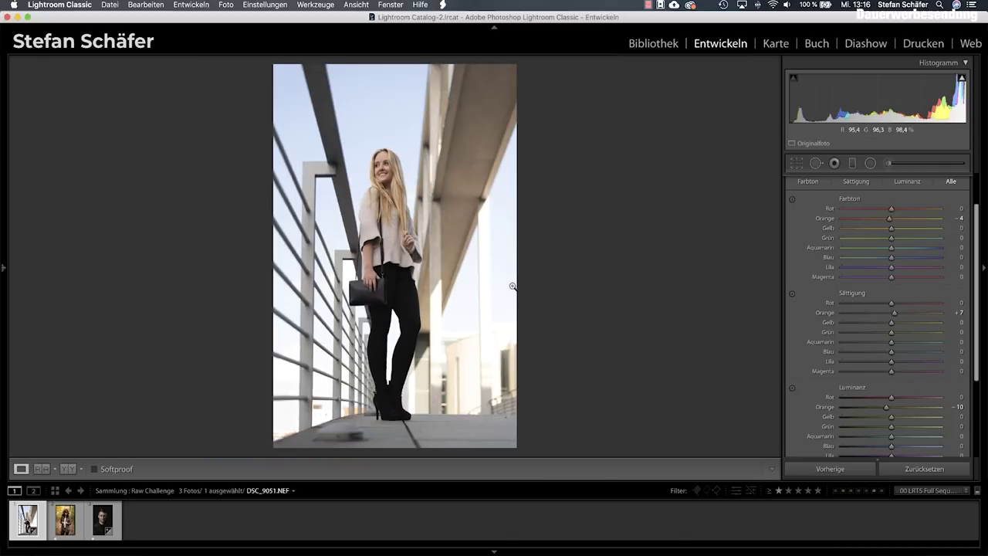
key(backslash)
key(backslash)
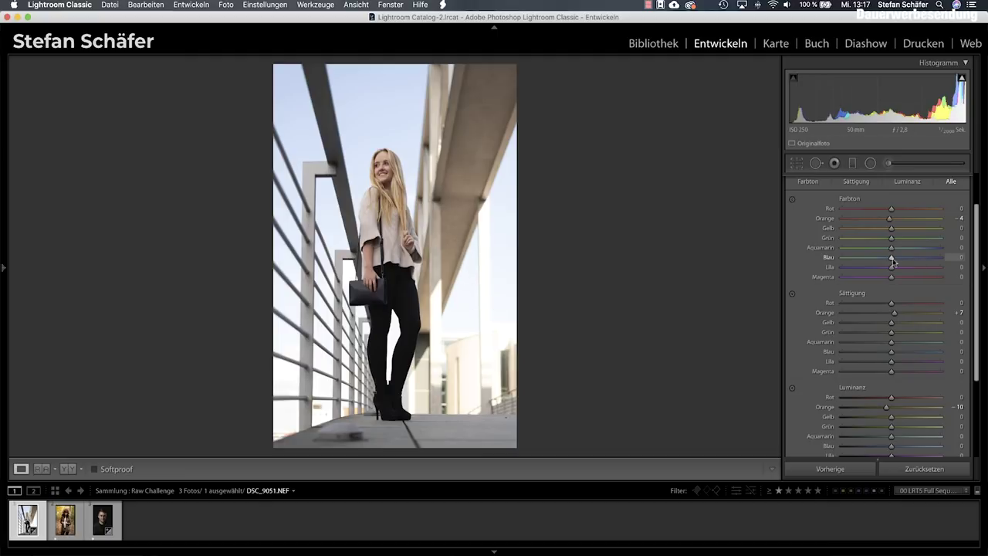
click(376, 170)
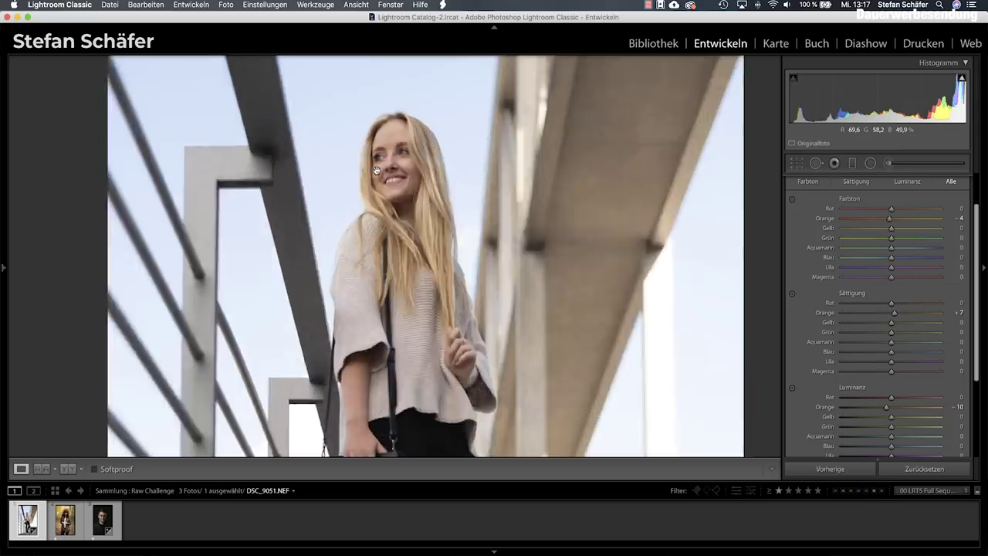
Step: Bring the railing portrait's tint down to +4, keeping temperature at 7.534
scroll(876, 266, up, 2)
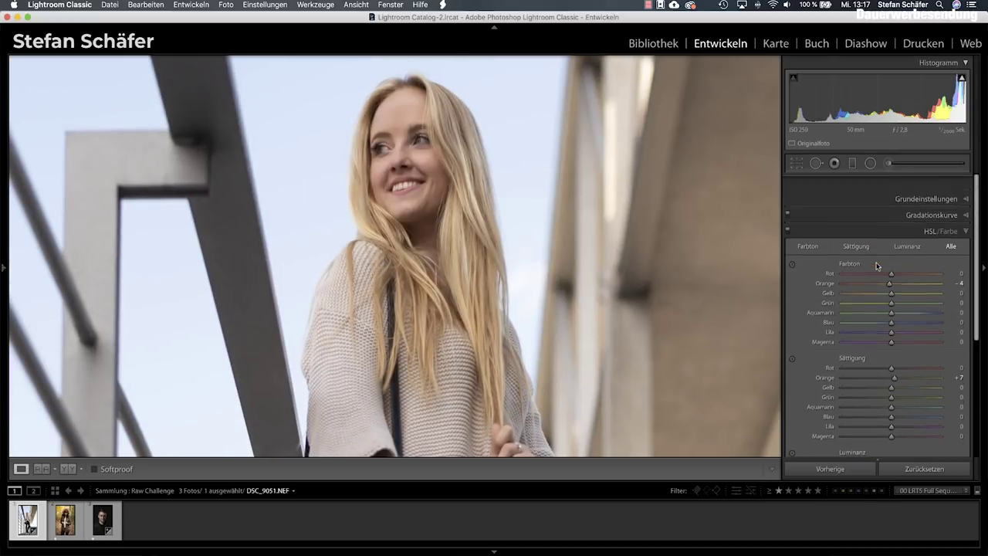
click(927, 180)
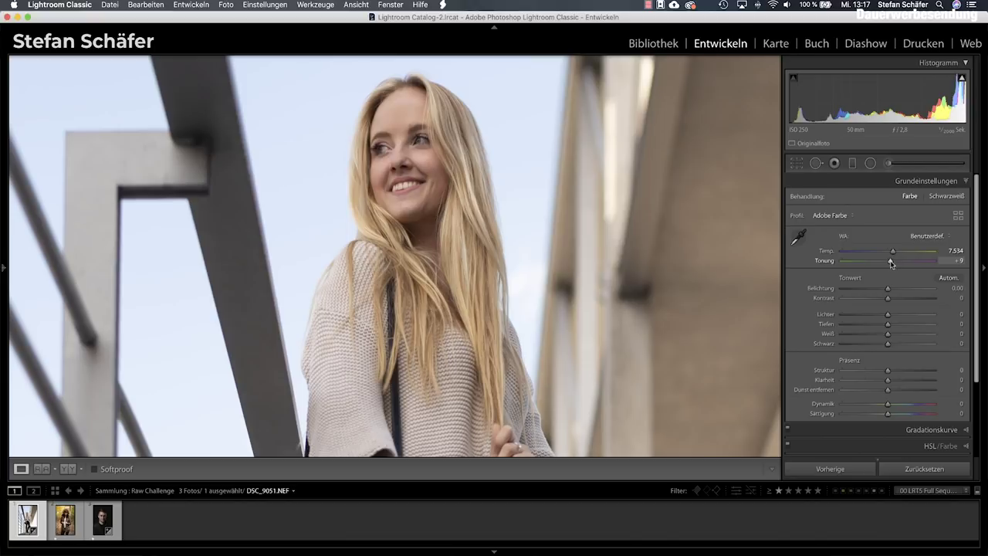
drag(890, 262, 889, 263)
Step: Compare the edit with the original, inspect the woman's face close up, then view the whole photo
click(461, 191)
key(backslash)
key(backslash)
key(backslash)
key(backslash)
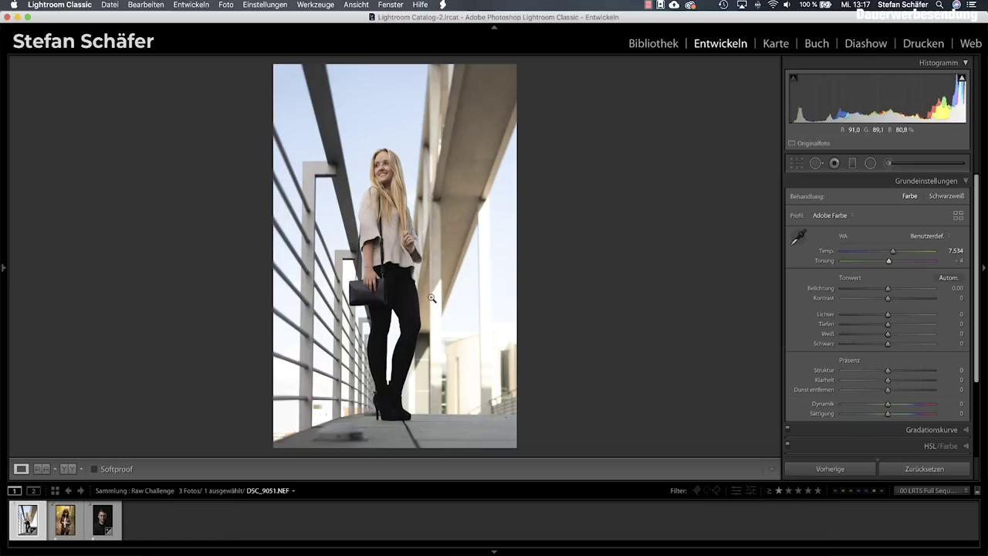
click(386, 177)
drag(391, 154, 395, 203)
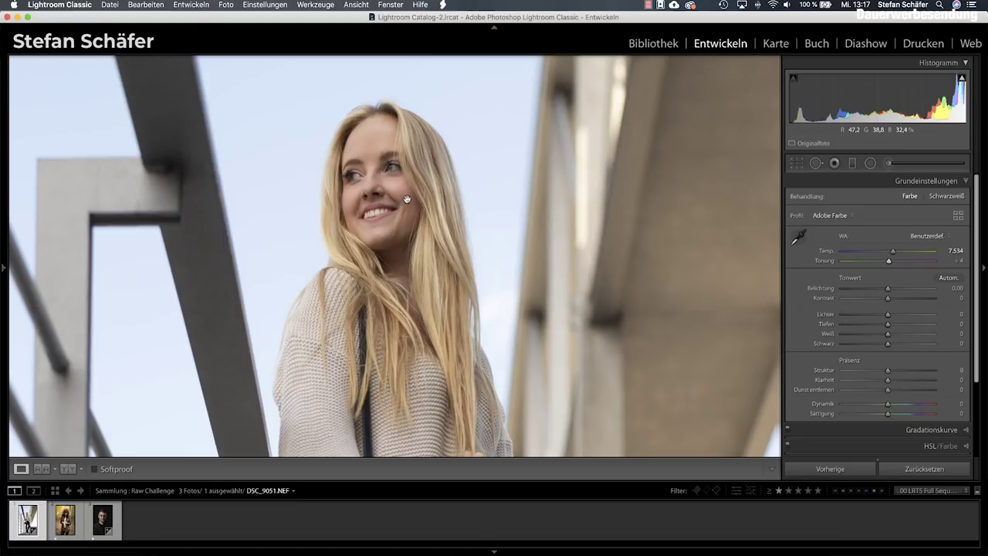
click(542, 190)
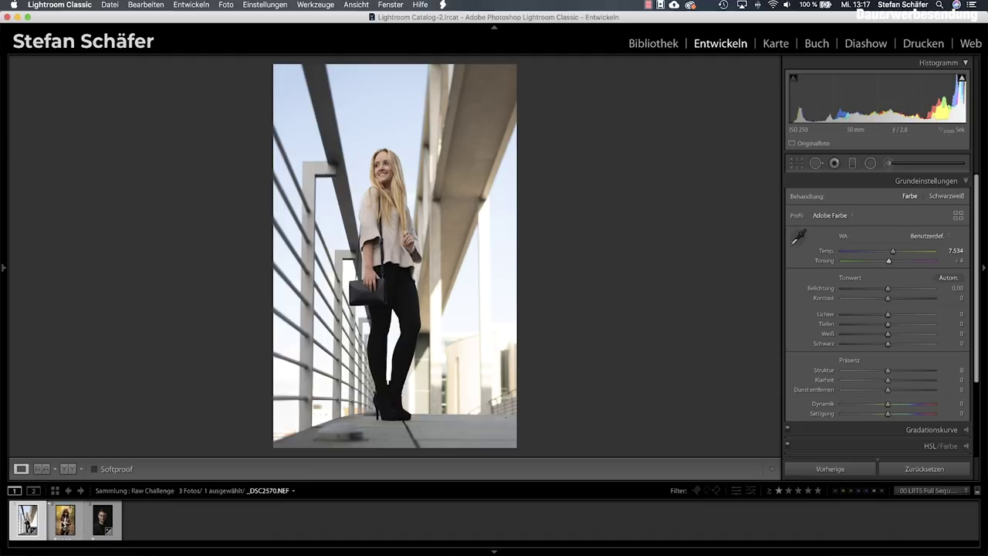
Step: Switch to the hooded woman's forest portrait and toggle between Fit and 1:1 on her face
click(66, 519)
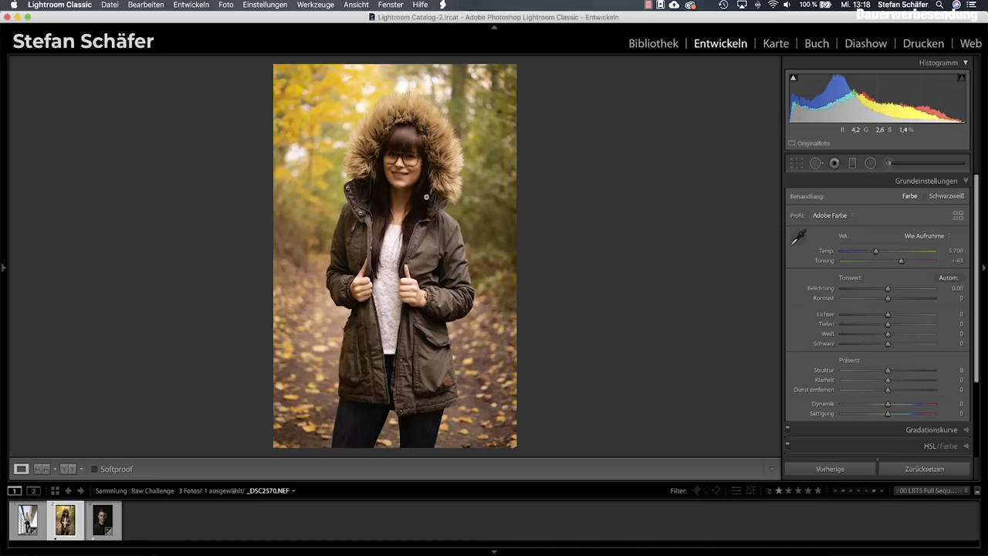
click(409, 160)
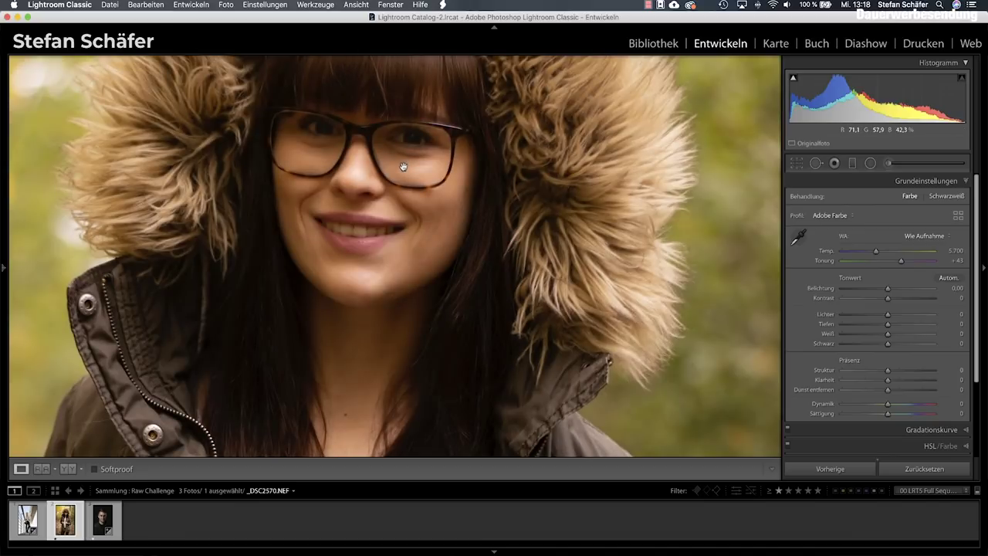
click(403, 166)
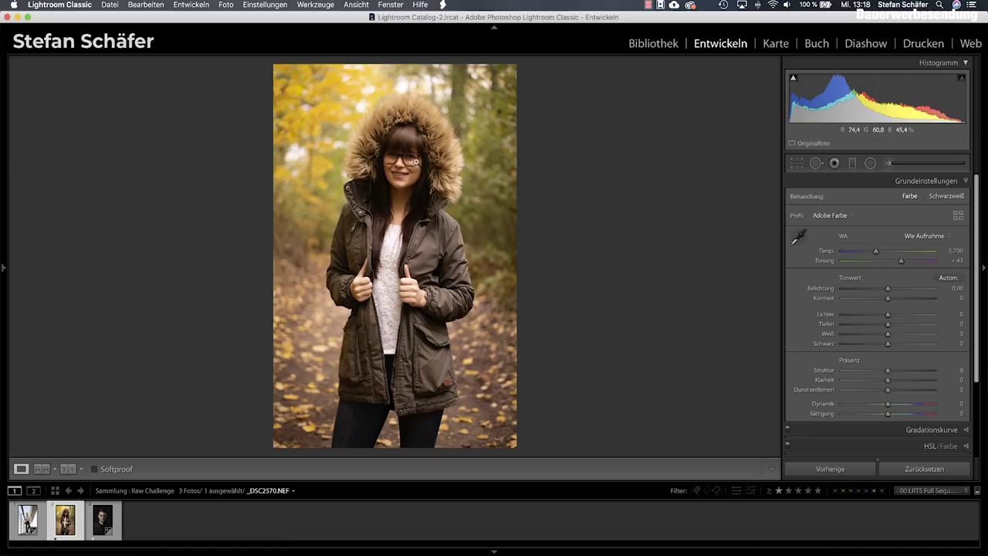
click(416, 162)
click(387, 202)
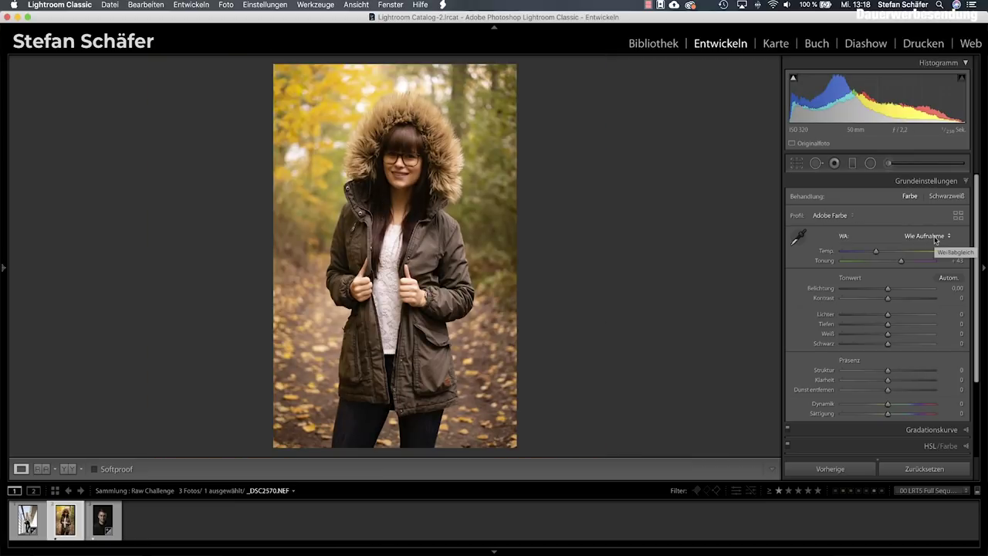
Step: Apply Automatisch white balance to the forest portrait and judge the face's colour close up
click(935, 240)
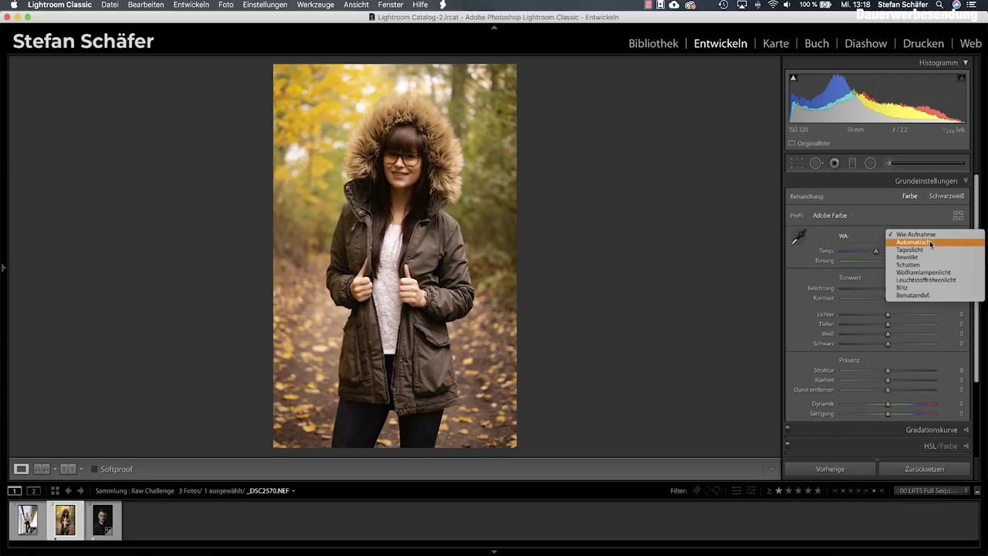
click(931, 241)
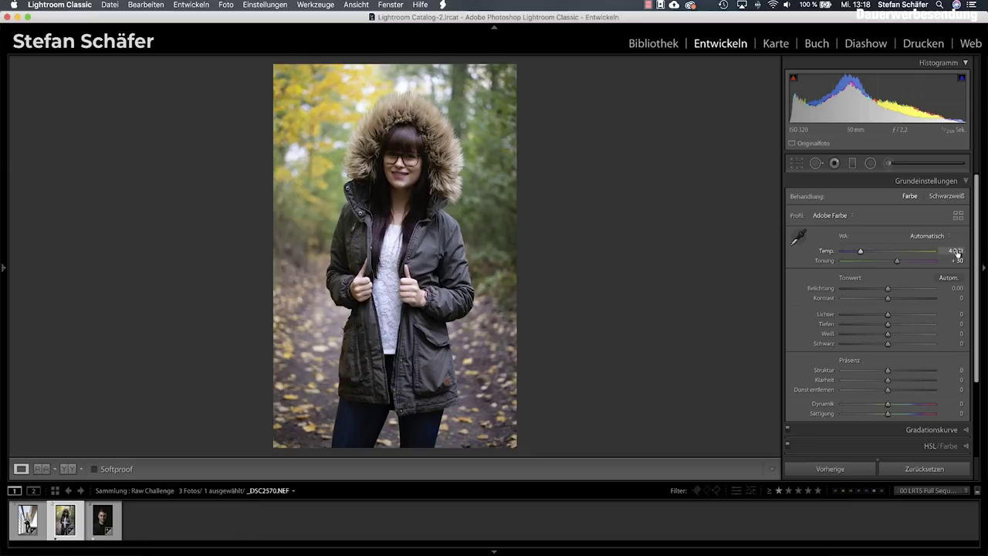
click(403, 159)
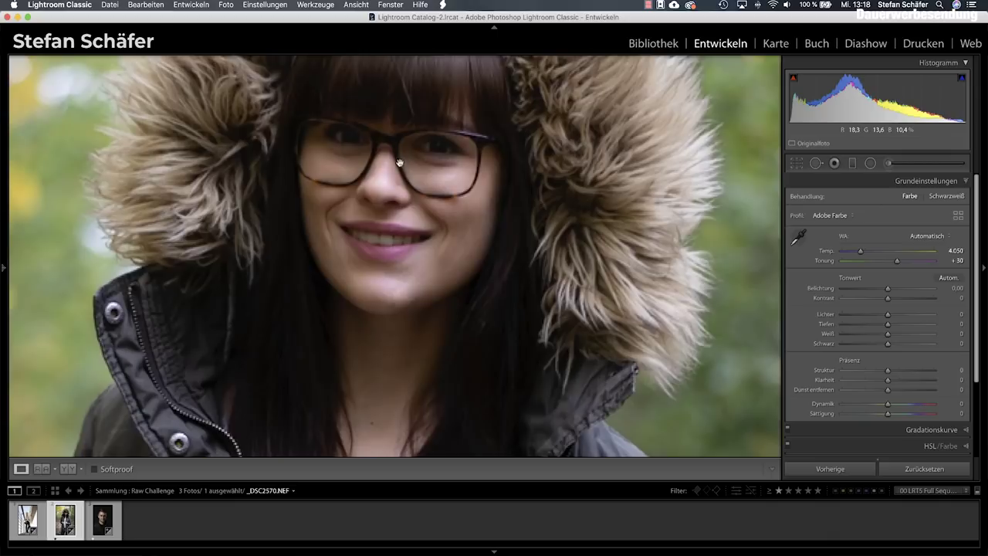
click(344, 184)
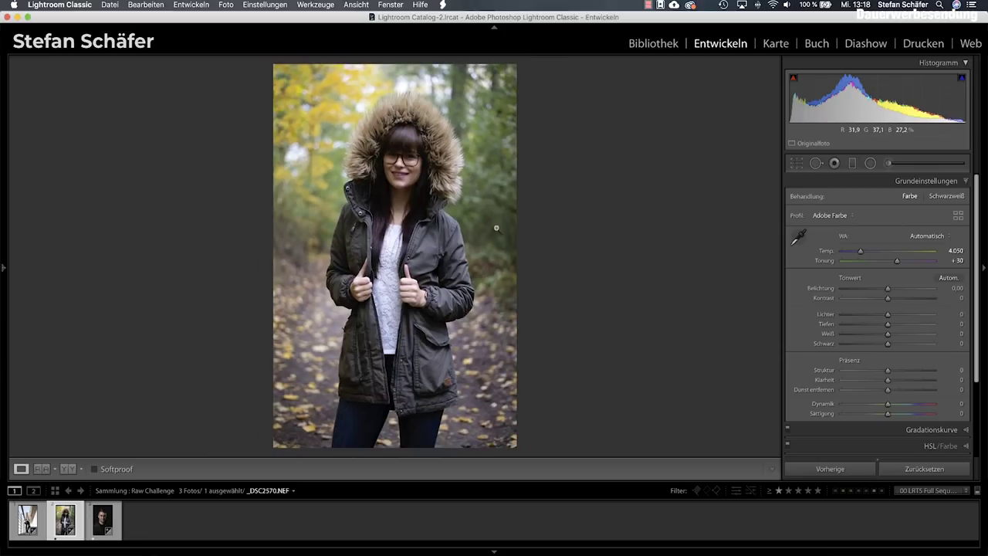
click(388, 168)
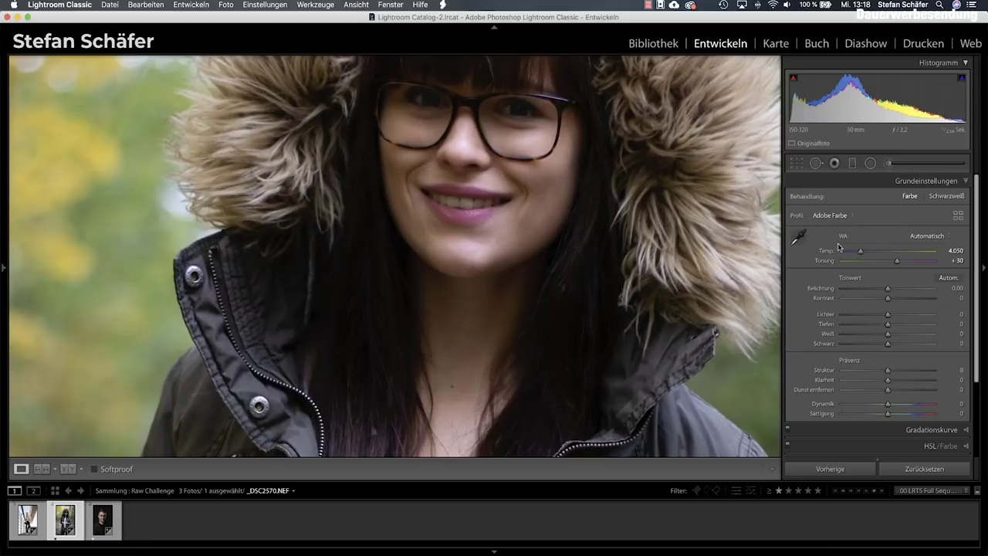
Step: Fine-tune the white balance to temperature 4.308 and tint +20, checking bangs and glasses up close
drag(862, 253, 863, 254)
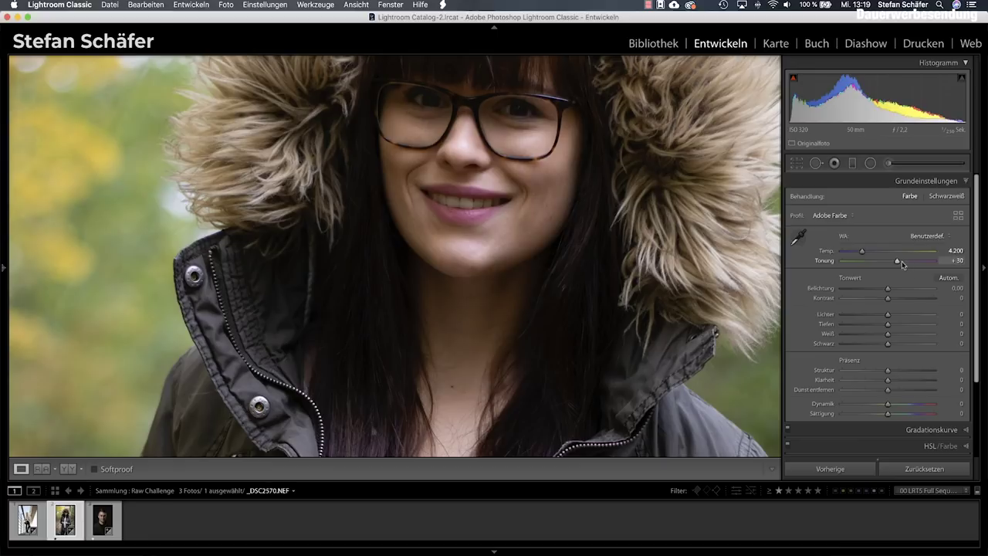
drag(899, 263, 896, 264)
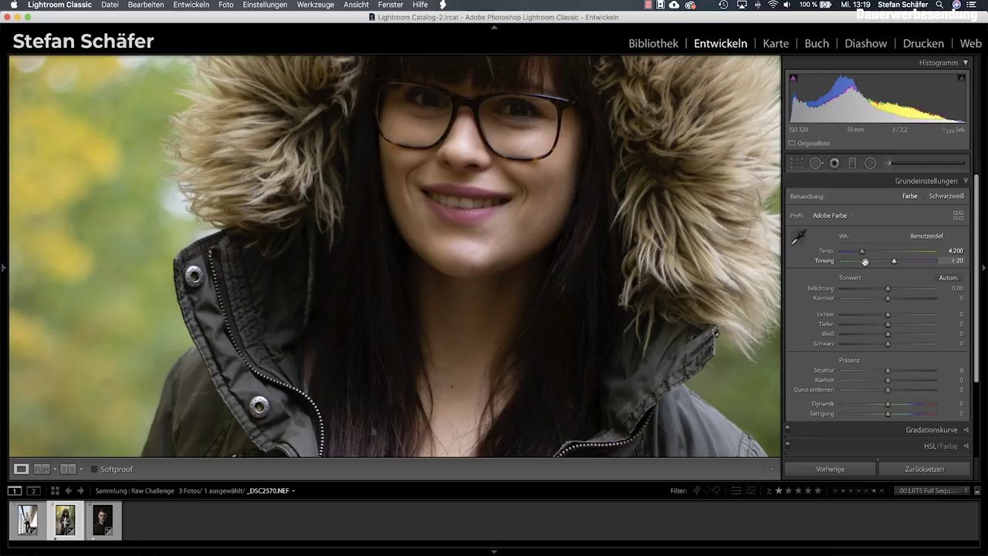
drag(861, 251, 863, 251)
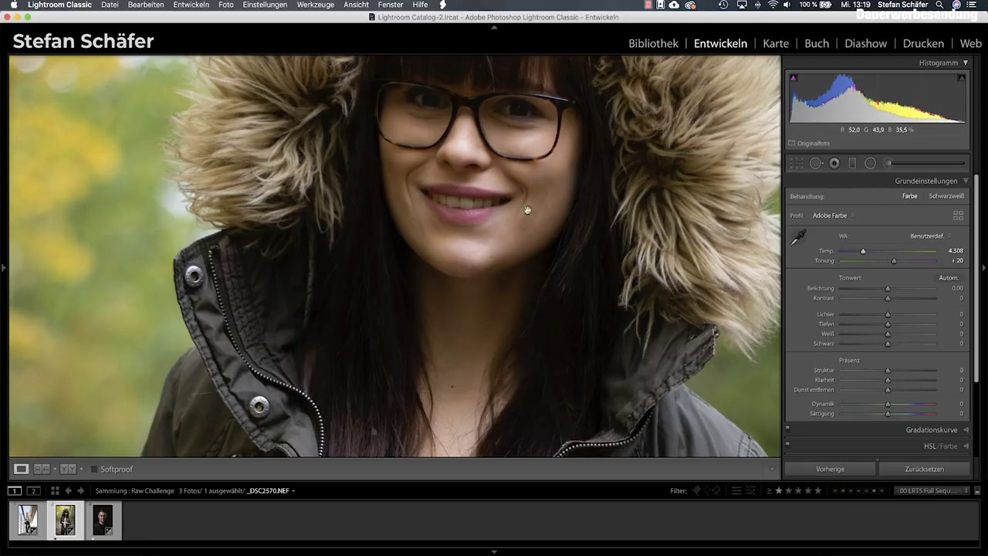
click(498, 218)
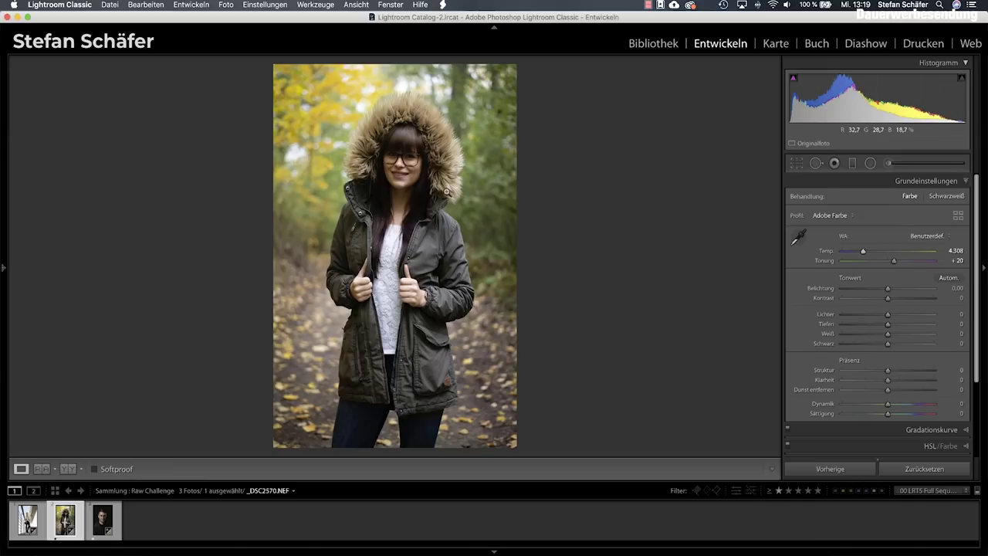
click(411, 174)
drag(387, 162, 406, 238)
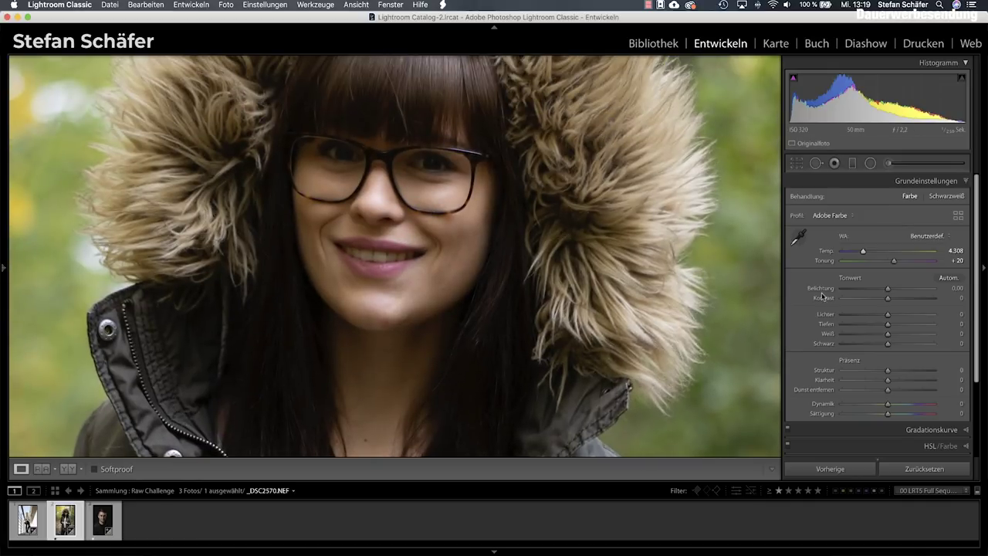
Step: Shift the skin's orange hue to -6 using the targeted hue tool on the face
scroll(895, 355, down, 3)
scroll(908, 369, down, 2)
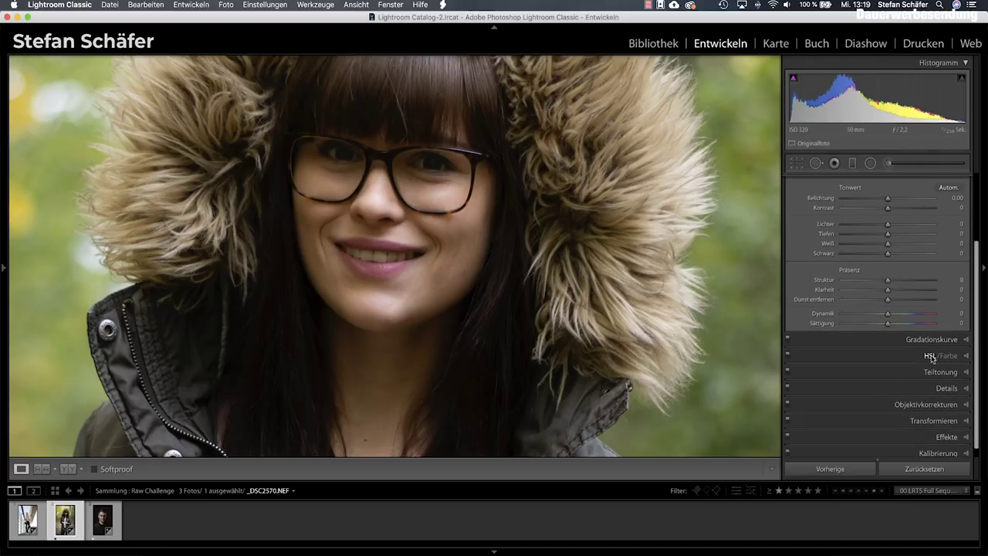
click(932, 356)
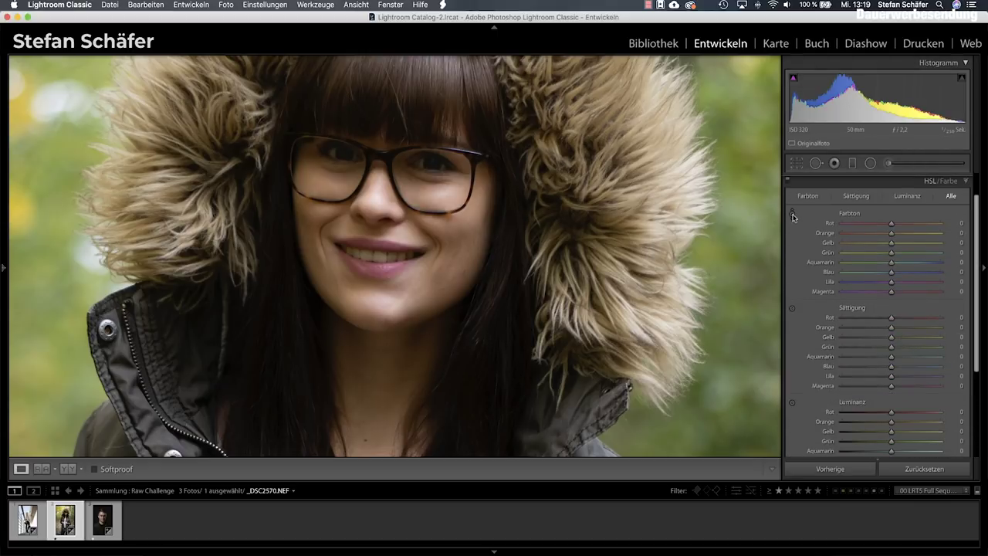
click(792, 217)
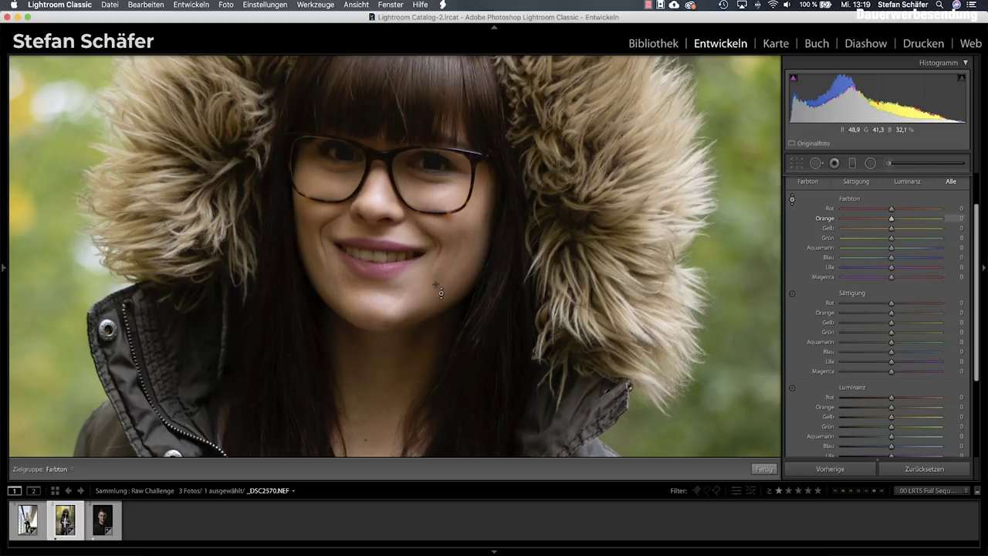
drag(370, 232, 371, 209)
mouse_move(371, 209)
mouse_down()
mouse_move(370, 360)
mouse_move(371, 298)
mouse_up()
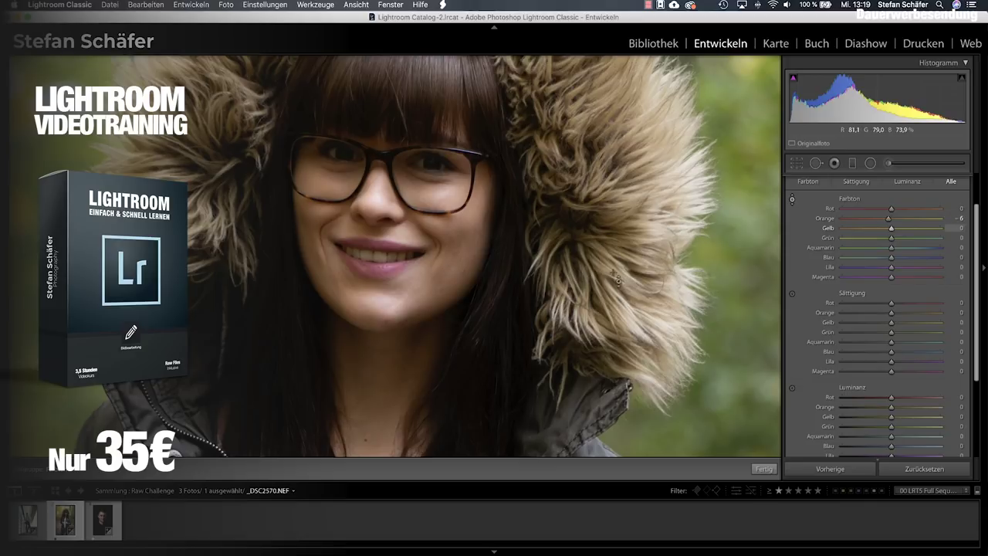
Step: Lower skin saturation to orange -5 and luminance to orange -15, red -1, on the face
click(791, 293)
mouse_move(370, 293)
mouse_down()
mouse_move(370, 255)
mouse_move(370, 324)
mouse_up()
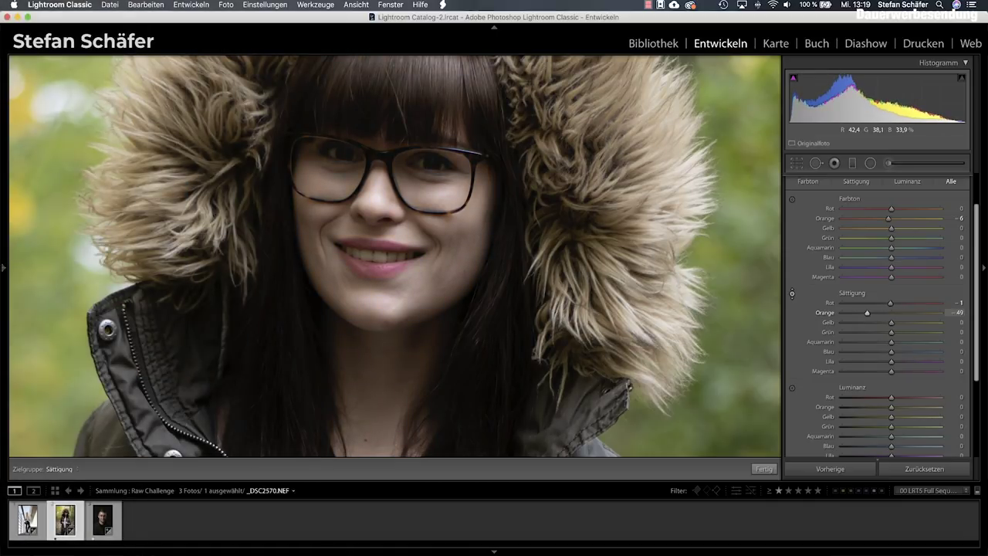
drag(371, 324, 370, 304)
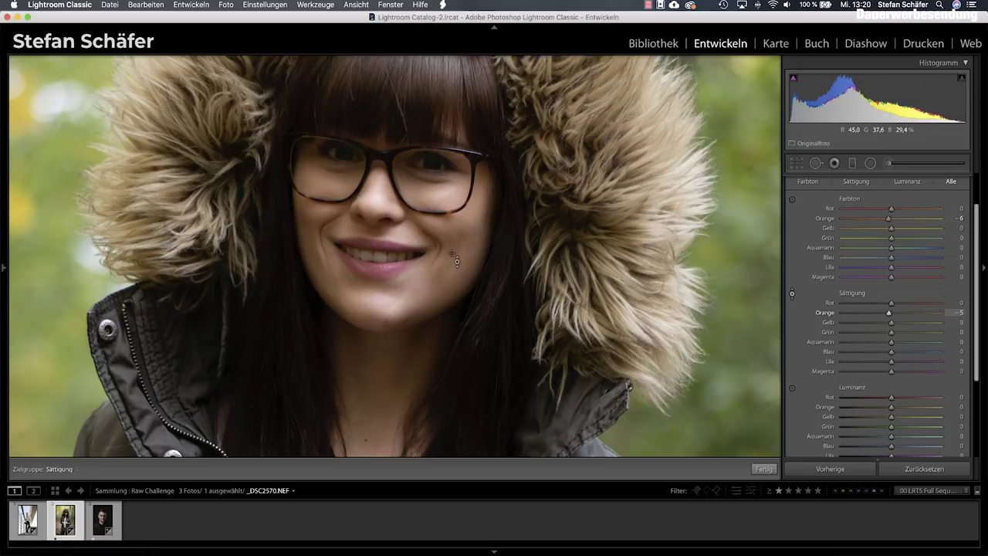
click(791, 387)
drag(463, 266, 463, 297)
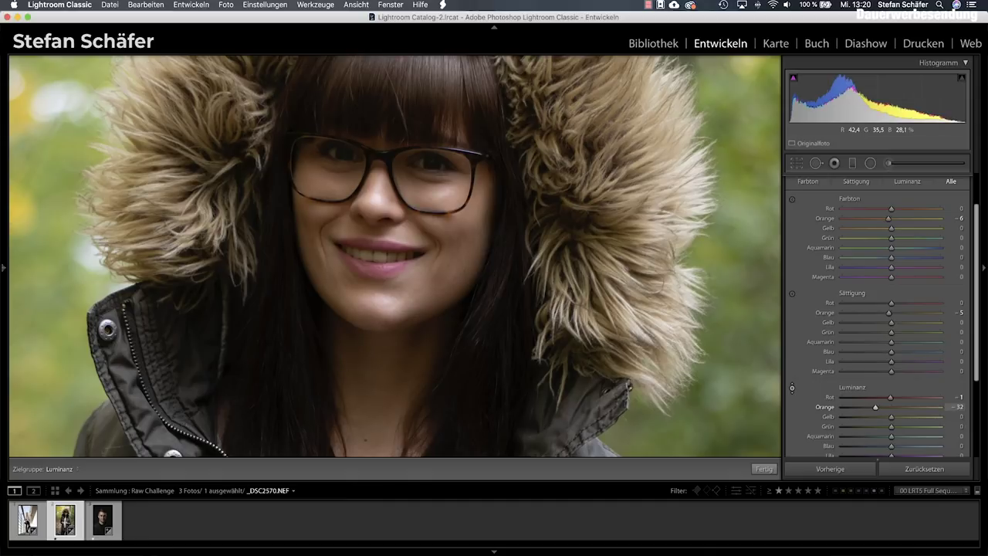
drag(463, 297, 463, 274)
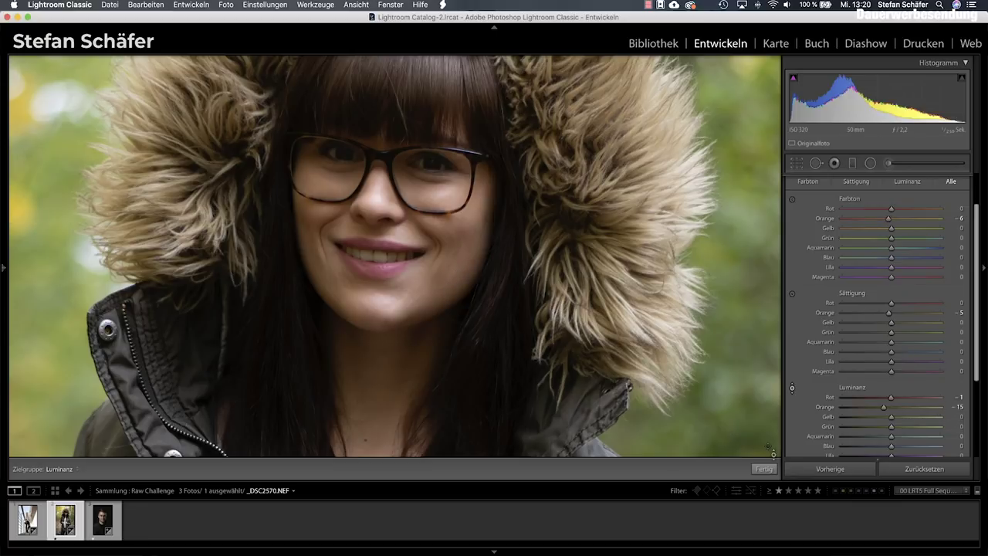
click(769, 466)
click(515, 286)
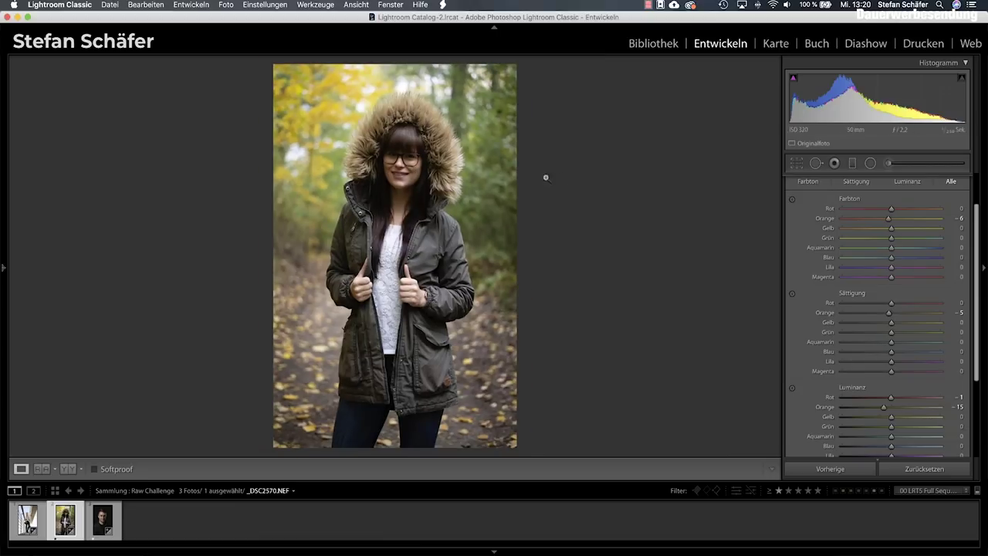
key(shift)
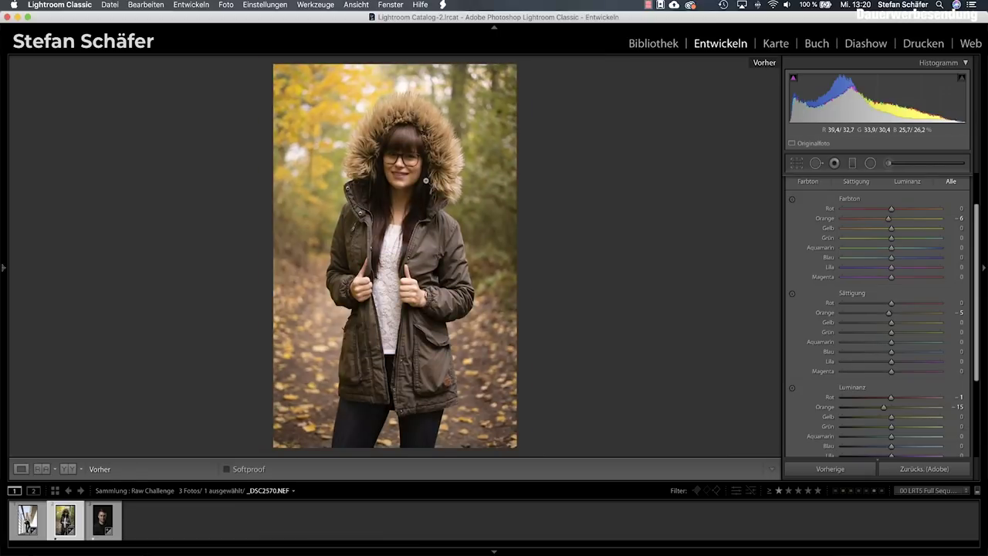
key(backslash)
key(backslash)
key(backslash)
key(backslash)
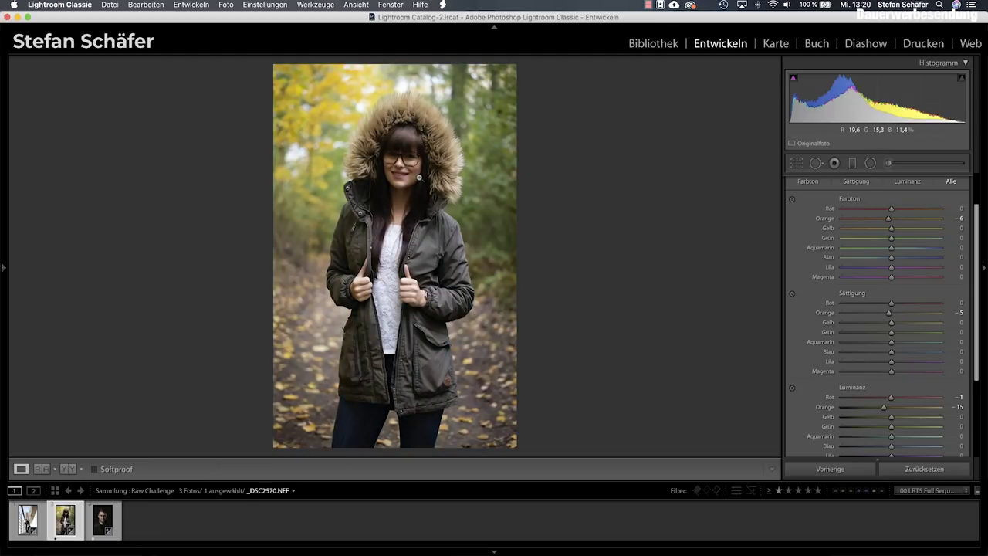
key(backslash)
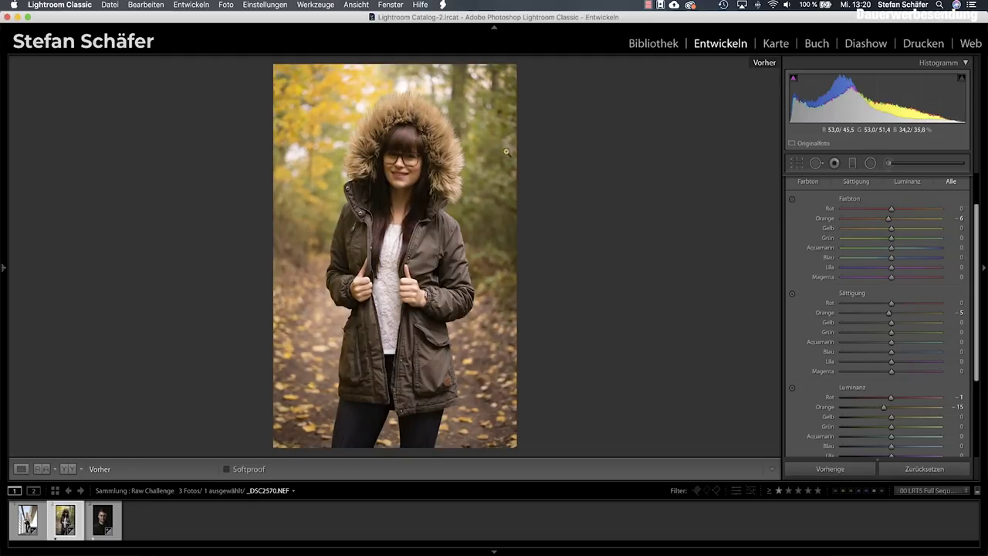
key(backslash)
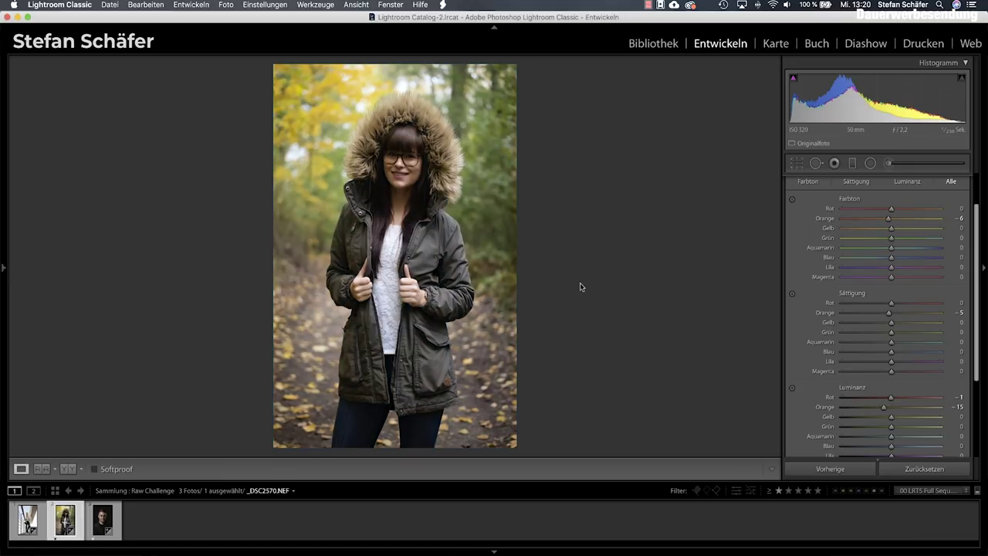
key(backslash)
key(backslash)
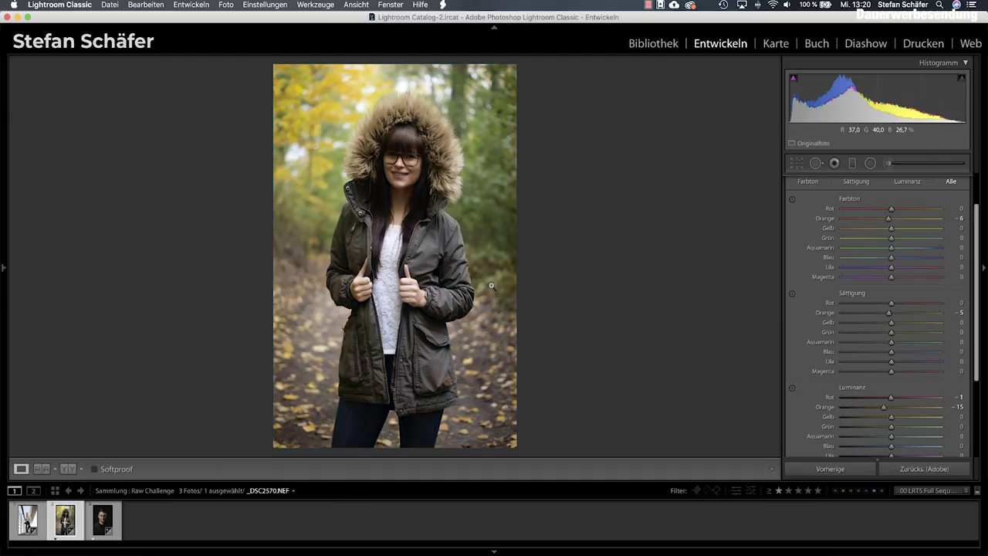
scroll(884, 221, up, 3)
Step: Pull the forest portrait's highlights (Lichter) down to -20 and inspect the face at 1:1
click(926, 184)
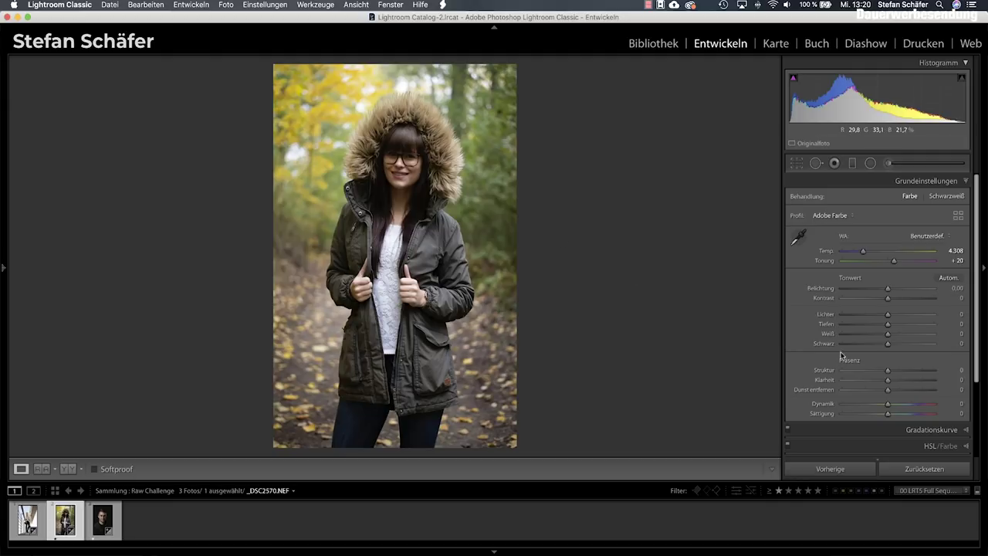
drag(888, 314, 879, 317)
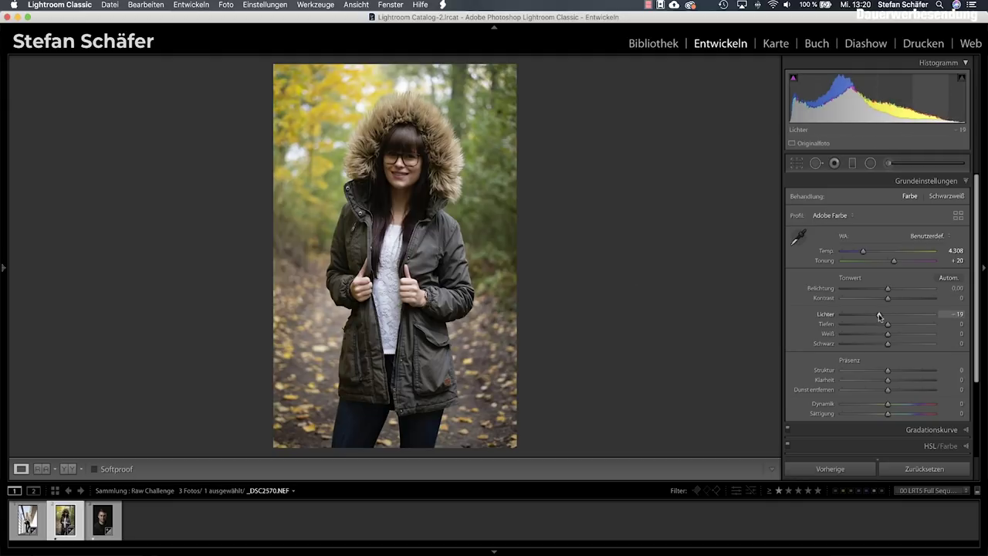
click(417, 174)
drag(394, 182, 444, 226)
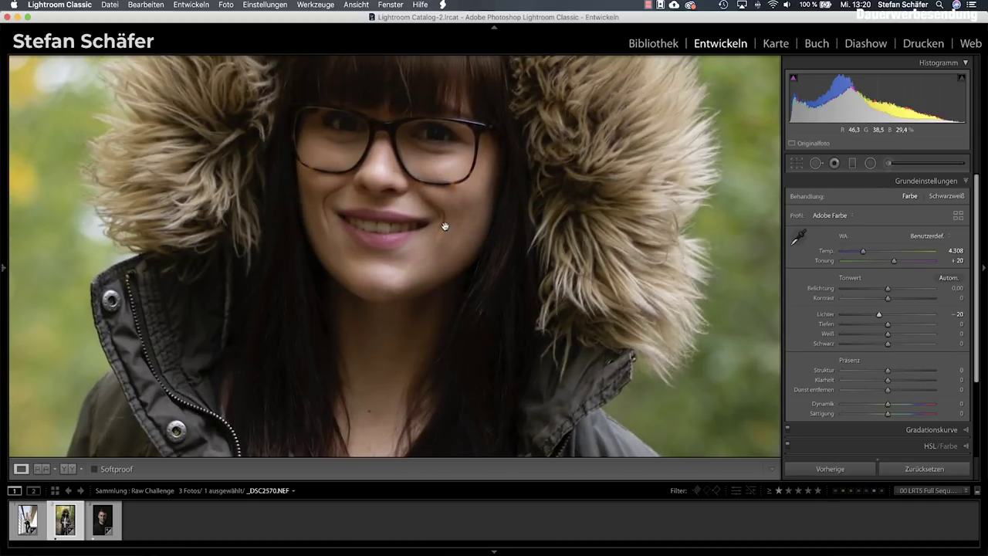
click(445, 226)
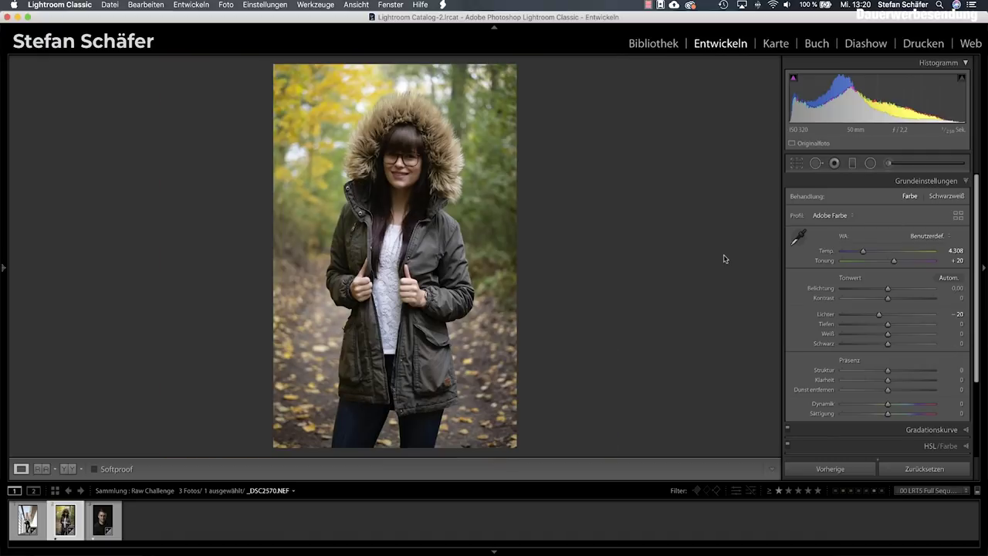
Step: Draw a radial filter over the woman's face with exposure near zero and Invert unchecked
click(870, 164)
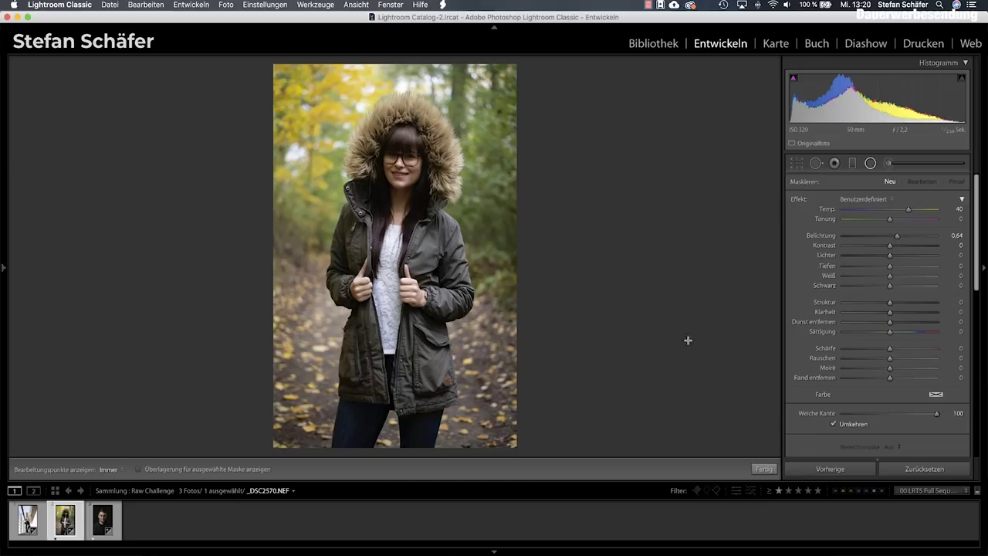
mouse_move(392, 144)
mouse_down()
mouse_move(427, 188)
mouse_move(416, 165)
mouse_up()
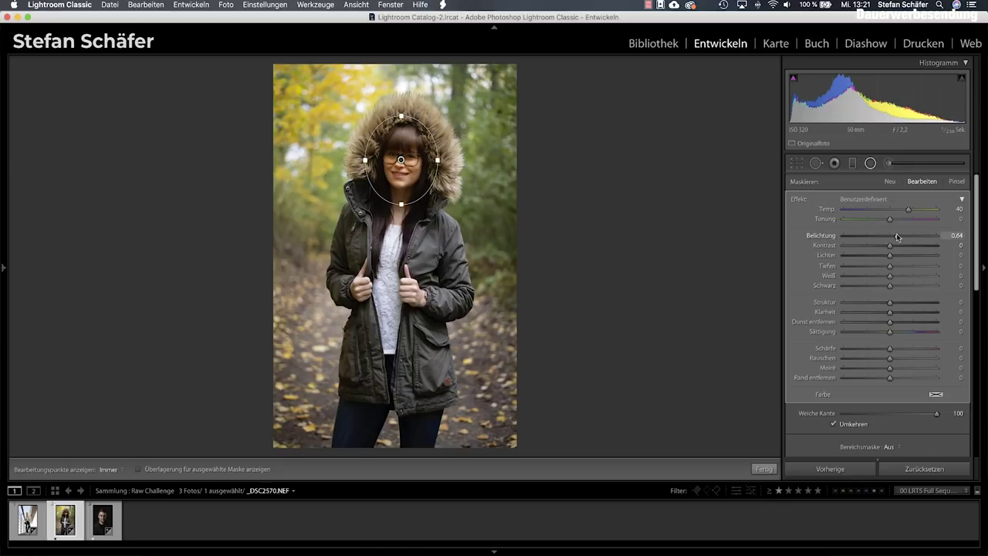
drag(893, 237, 891, 238)
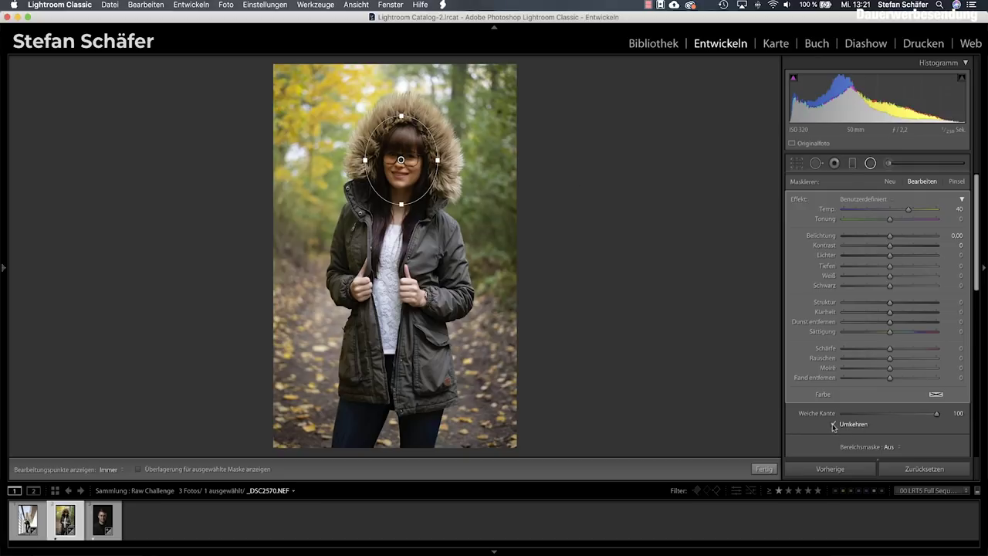
click(834, 424)
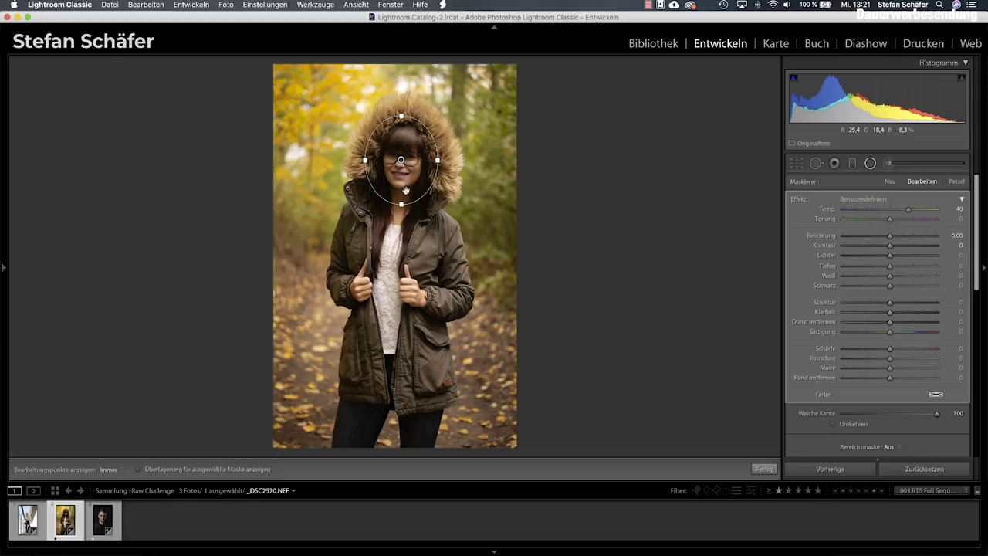
Step: Reshape the ellipse to cover her head and set the filter to Temp 25, Tint 10
drag(406, 185, 404, 202)
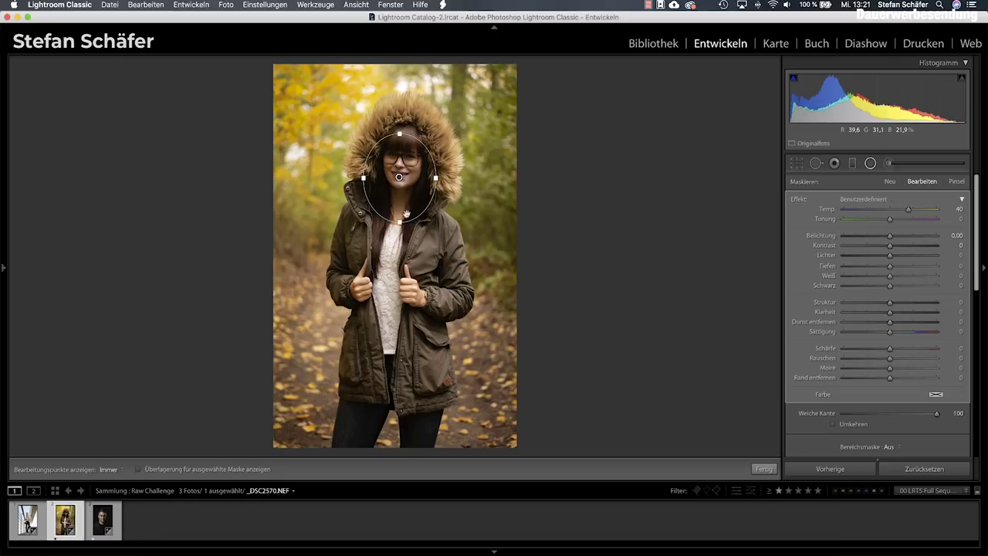
drag(398, 132, 399, 120)
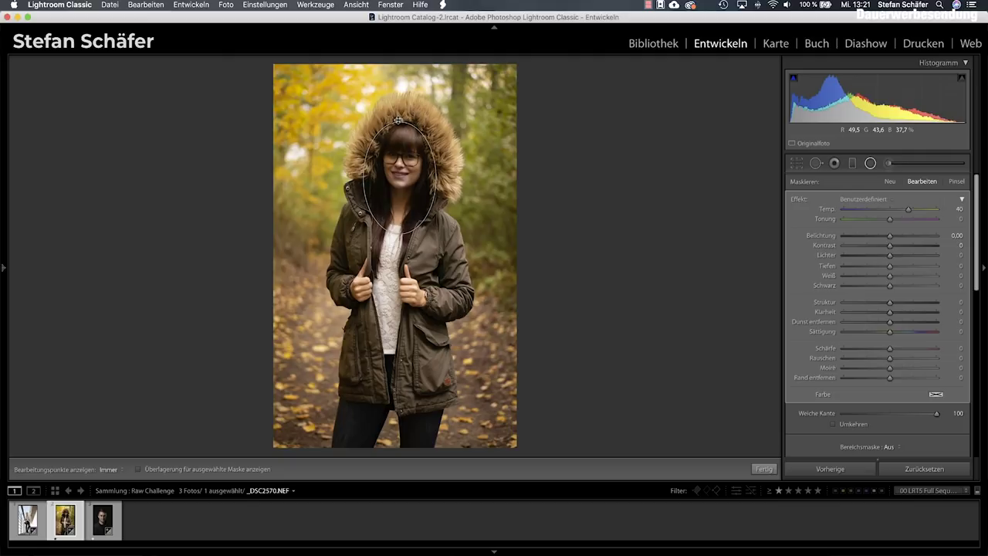
mouse_move(437, 178)
mouse_down()
mouse_move(446, 179)
mouse_move(411, 171)
mouse_move(459, 170)
mouse_up()
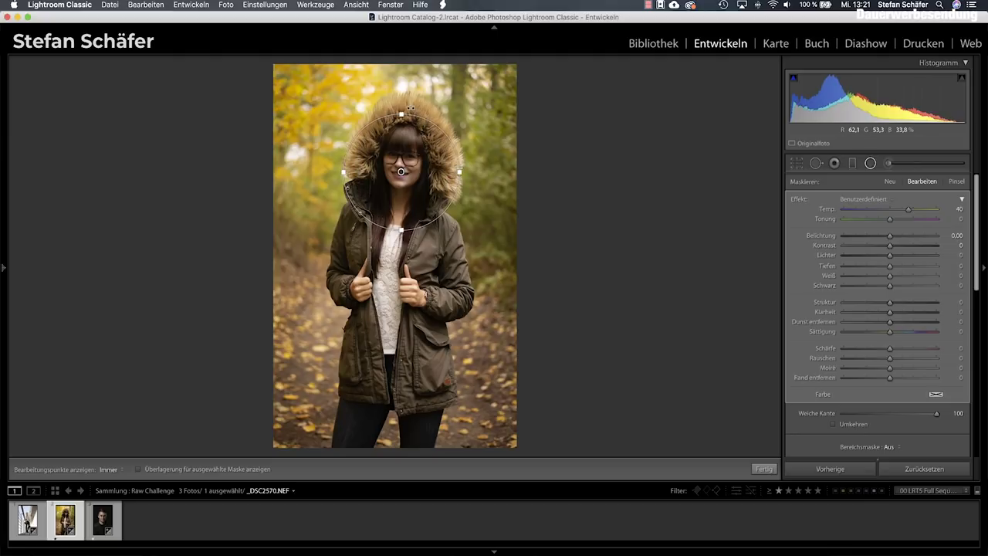
drag(405, 113, 407, 98)
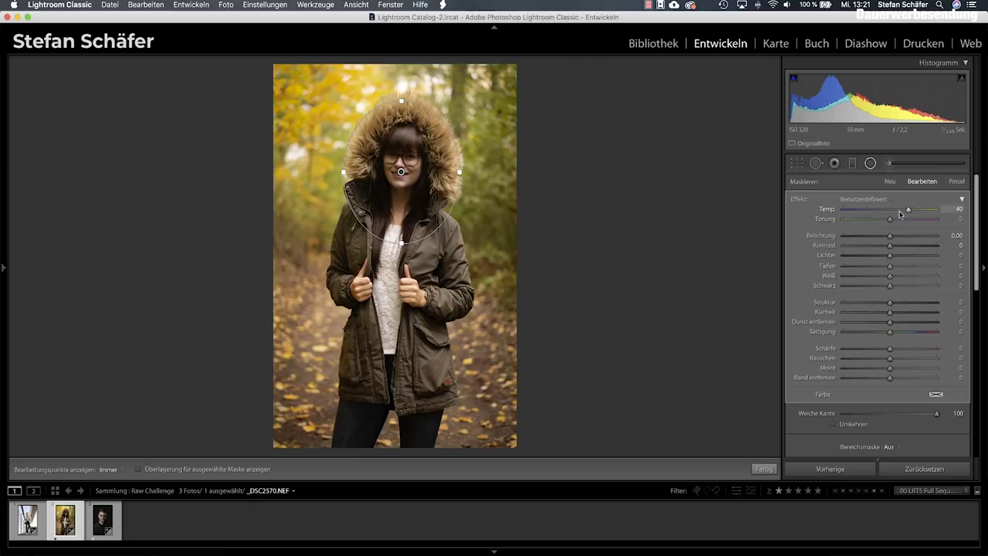
drag(907, 211, 895, 220)
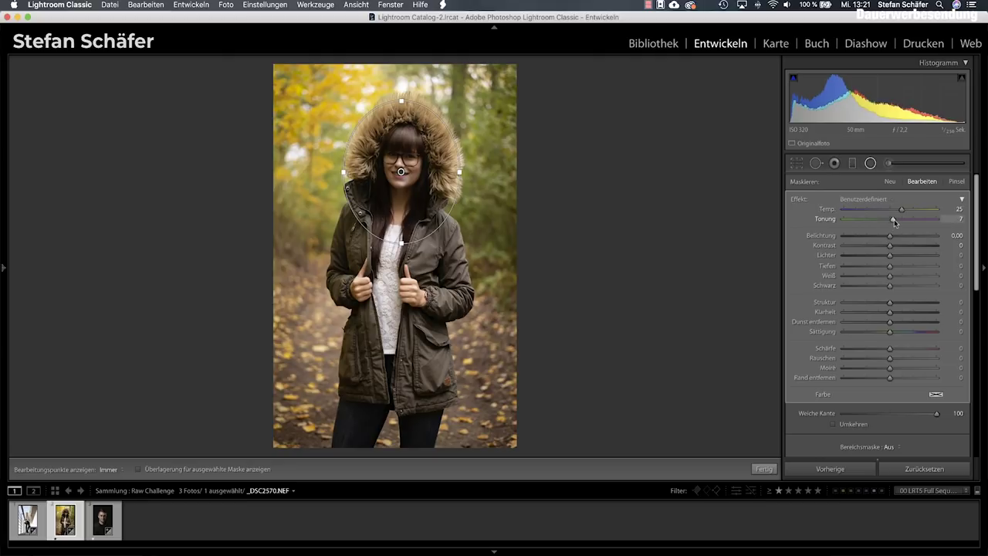
drag(896, 220, 896, 219)
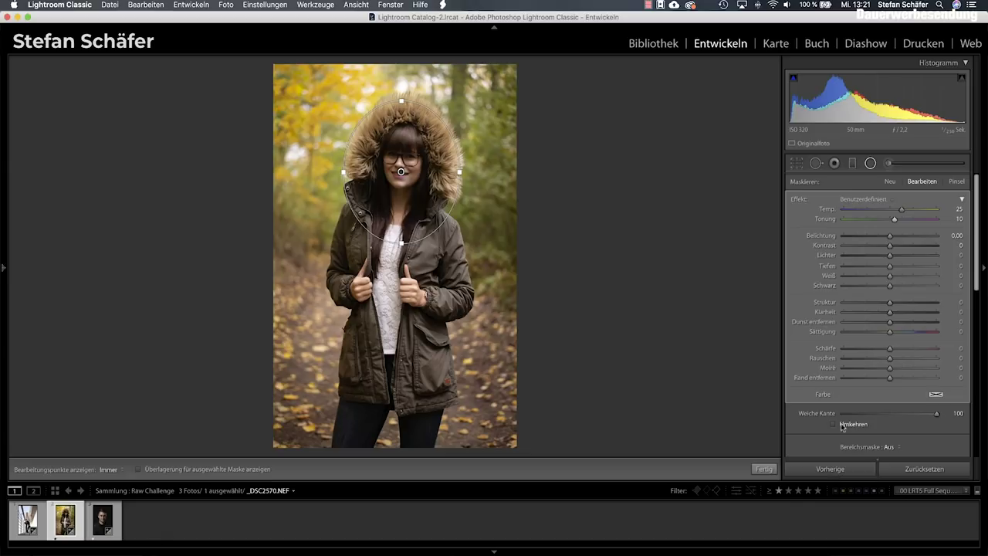
scroll(811, 419, down, 1)
scroll(802, 420, down, 2)
click(794, 433)
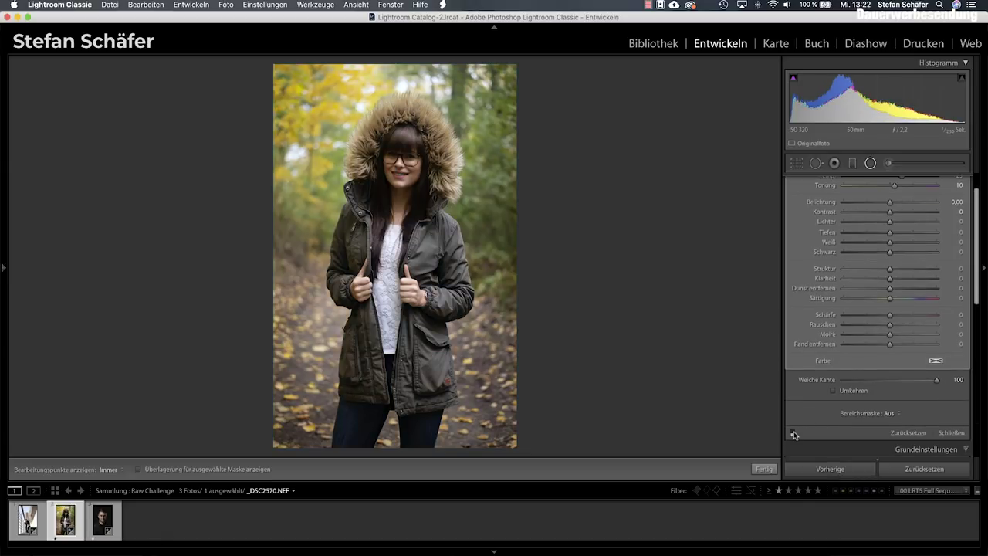
click(794, 434)
click(793, 434)
click(793, 434)
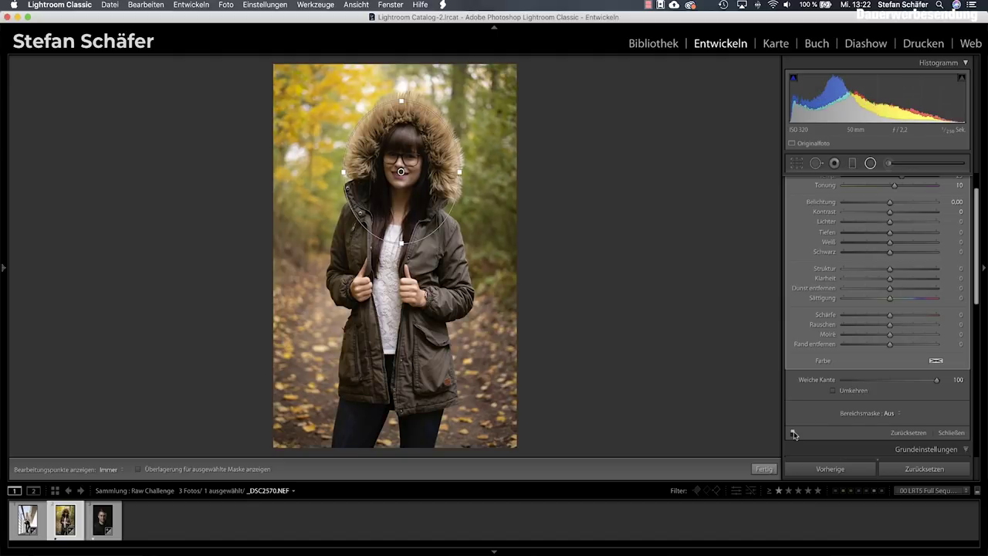
click(793, 434)
click(794, 434)
click(794, 434)
click(792, 434)
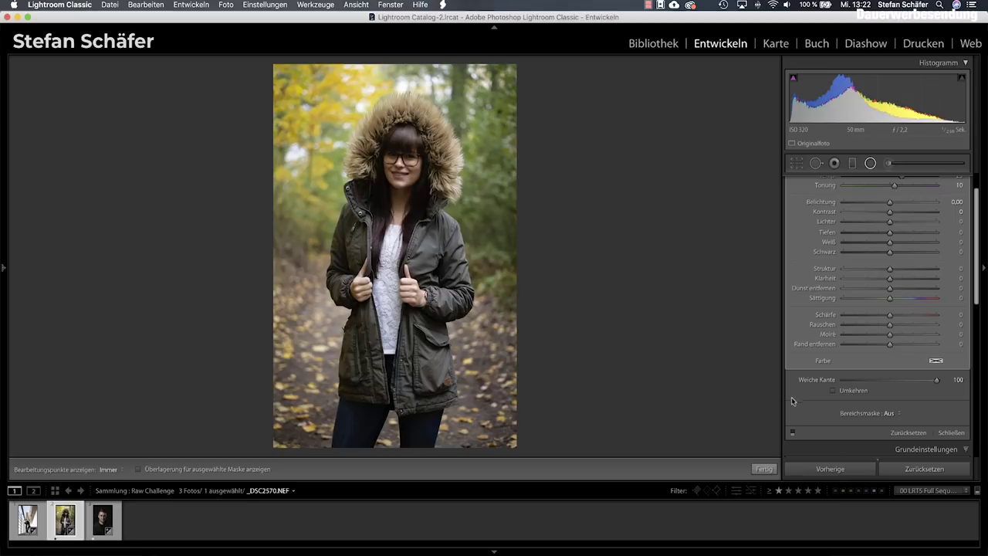
click(793, 434)
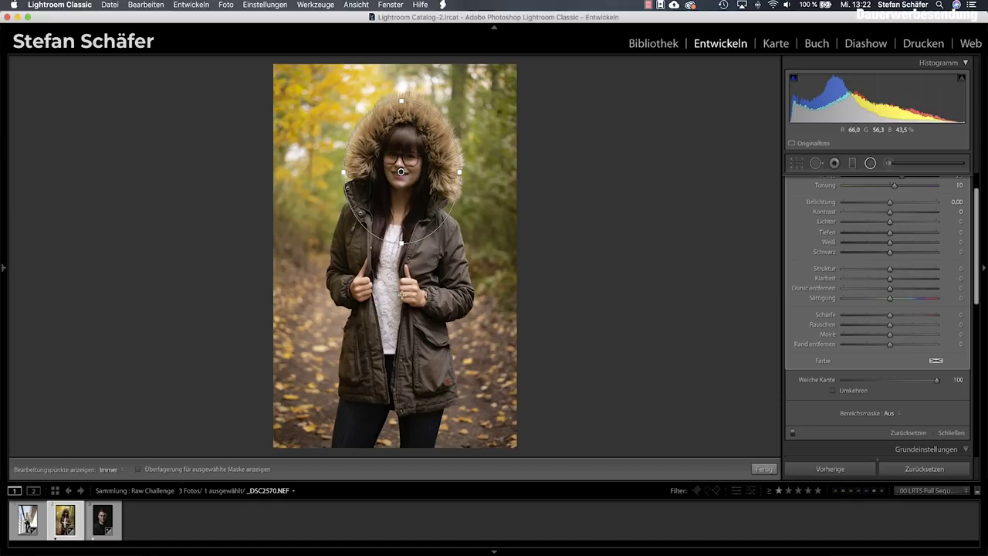
scroll(911, 231, up, 3)
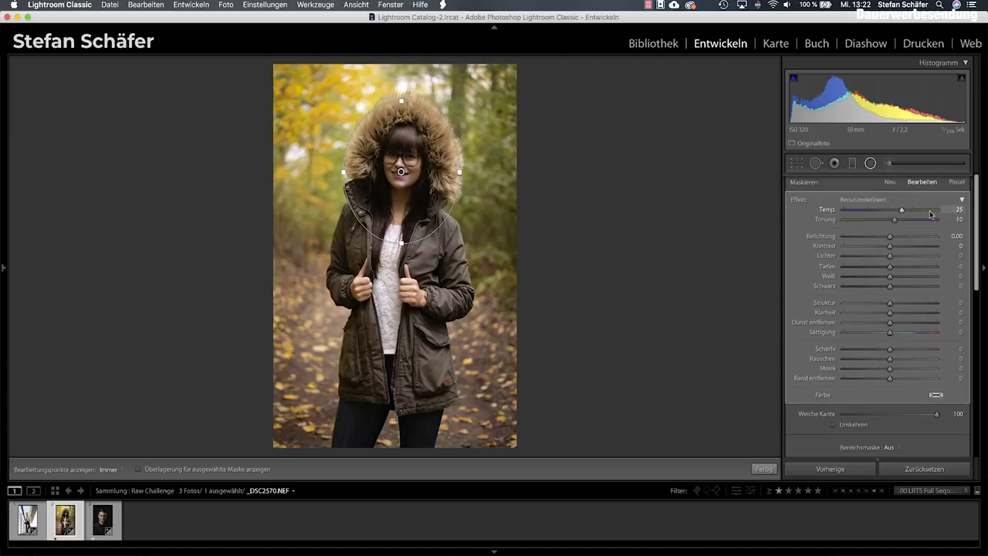
Step: Switch the radial filter mask to Brush erase mode and toggle the edit pins off and on
click(956, 180)
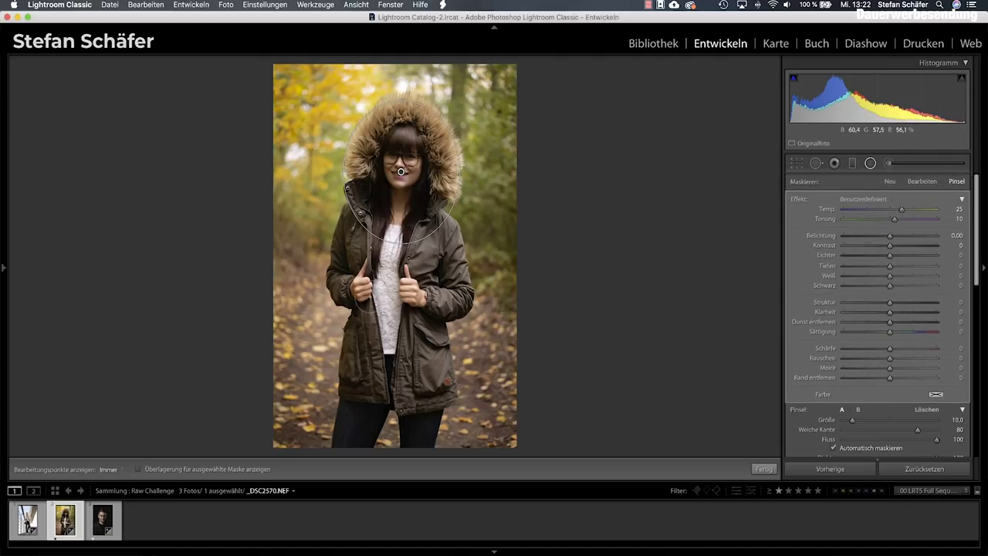
key(alt)
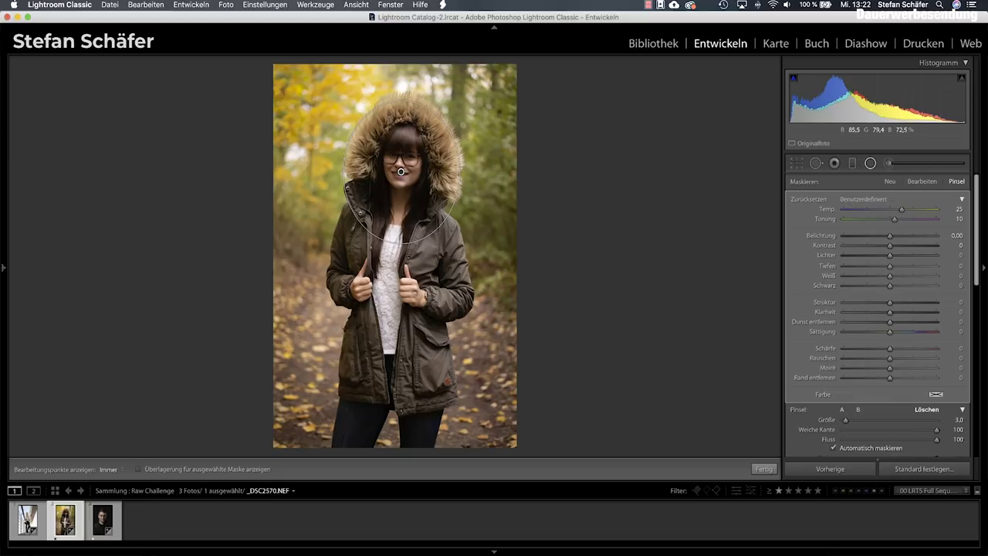
key(h)
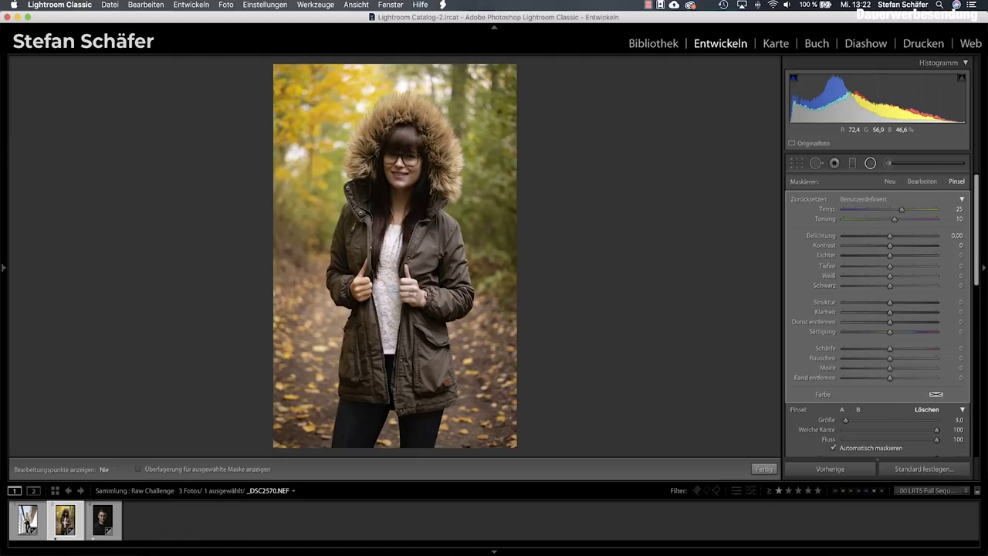
key(h)
key(h)
key(h)
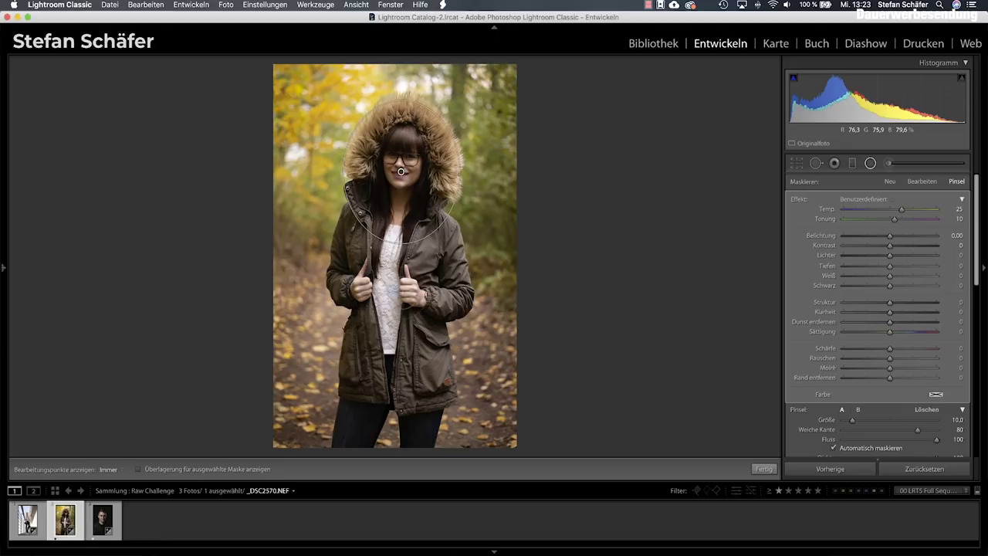
Step: Undo the trial brush stroke, set brush flow to 71 and close radial filter editing
key(ctrl+z)
key(7)
key(1)
click(761, 468)
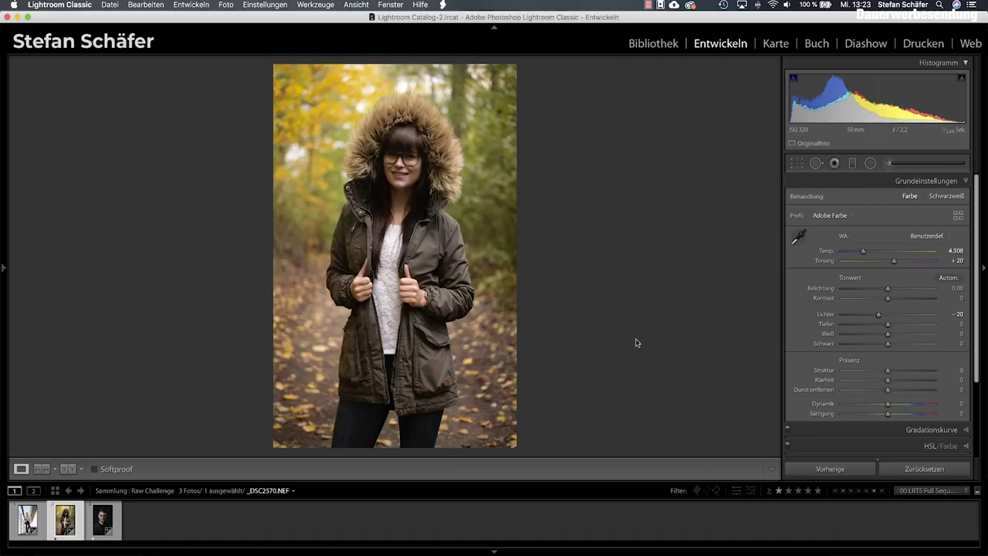
key(backslash)
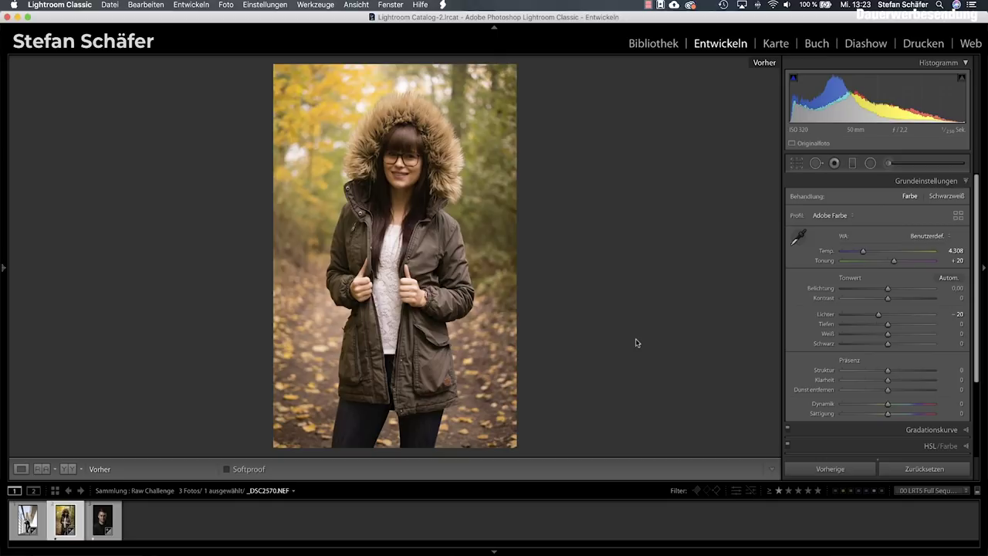
key(backslash)
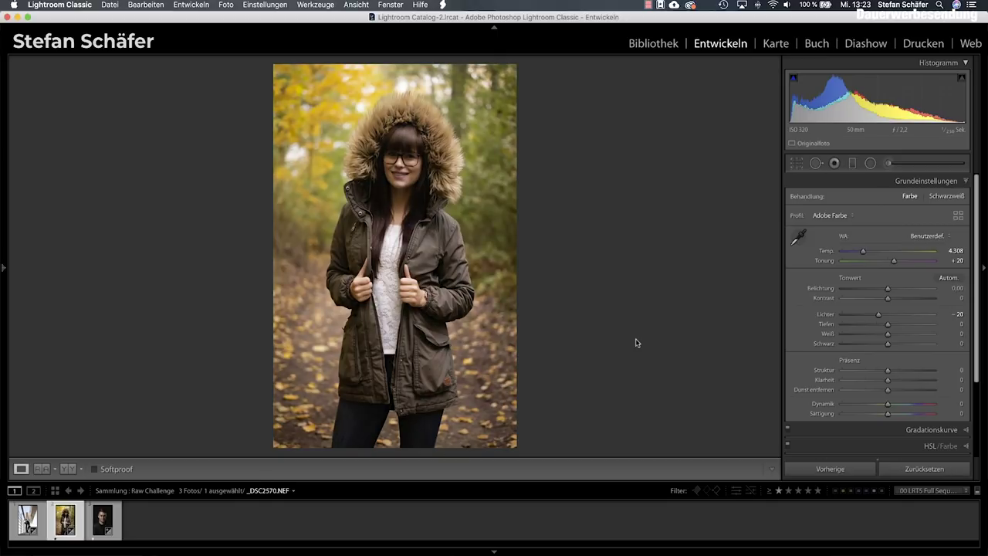
key(backslash)
key(backslash)
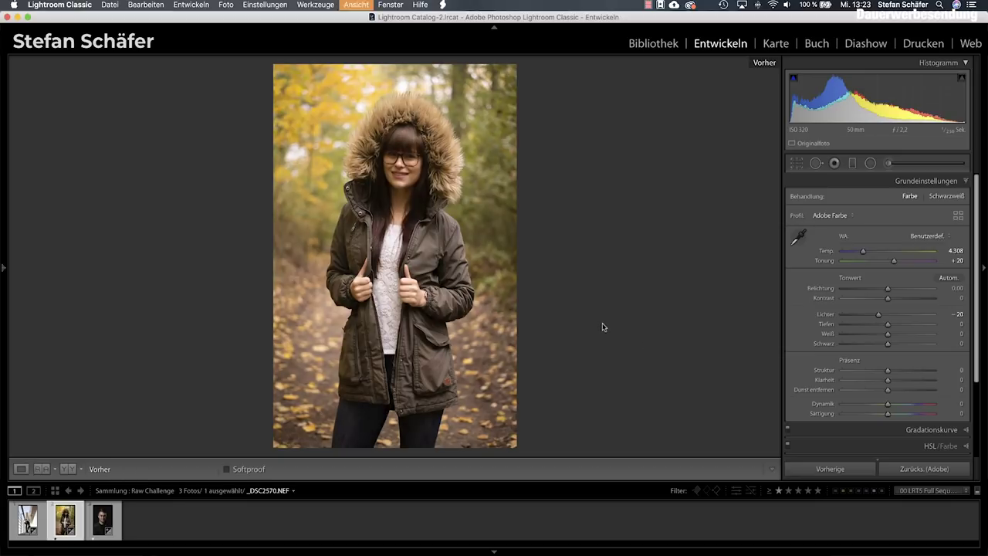
key(backslash)
key(backslash)
key(backslash)
key(backslash)
key(backslash)
key(backslash)
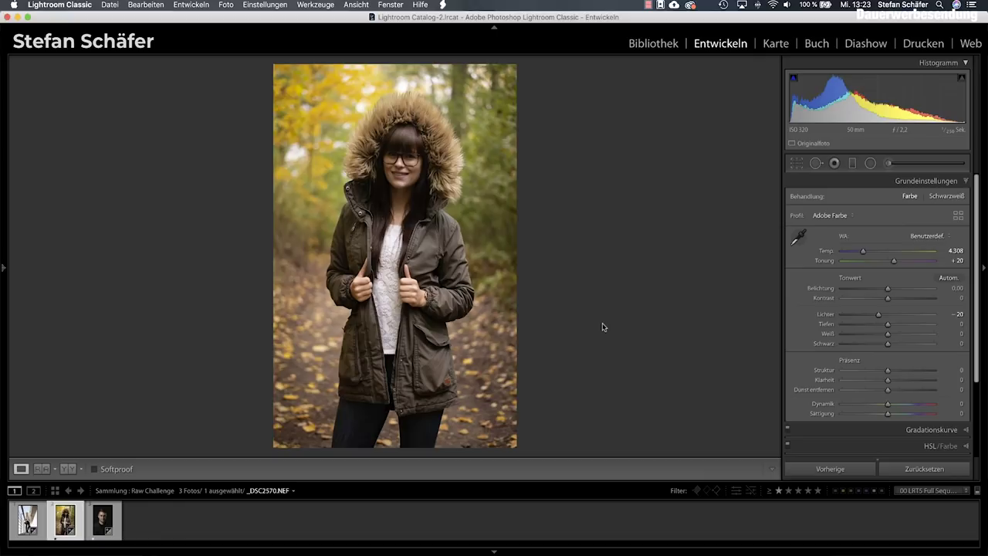